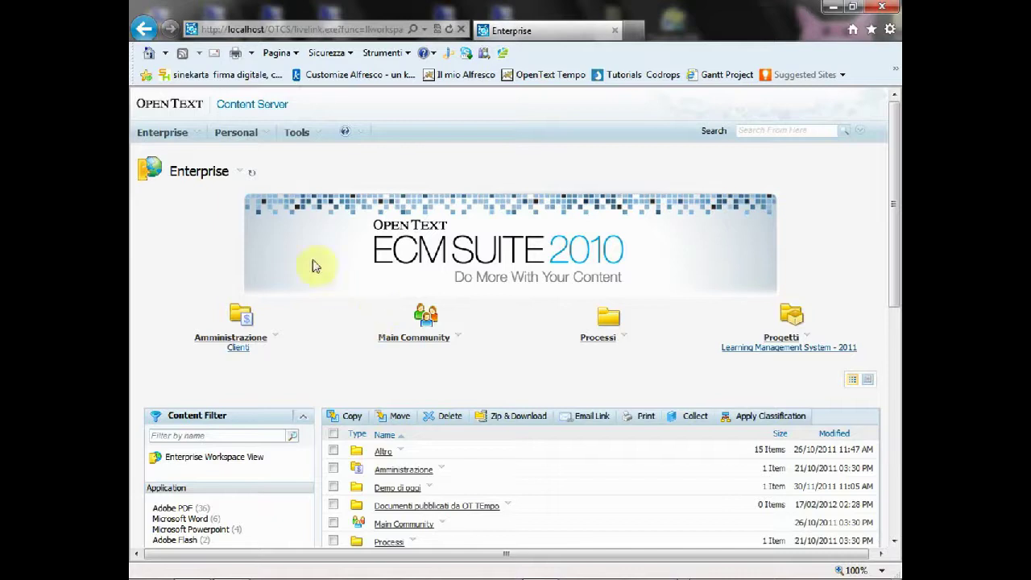
# Step: Open OpenText Tempo from the Personal menu in the Content Server header
pyautogui.click(266, 136)
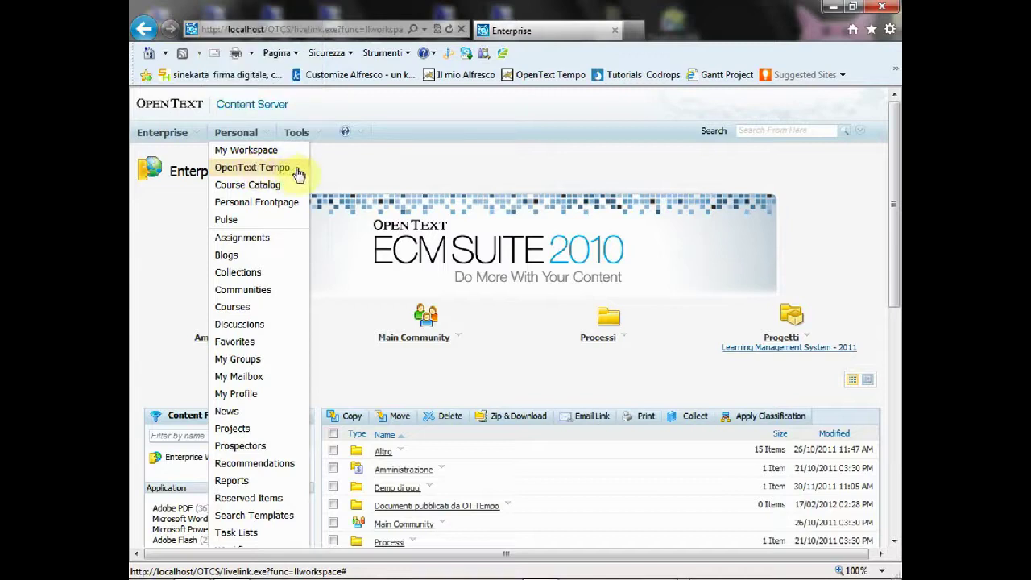
pyautogui.click(297, 172)
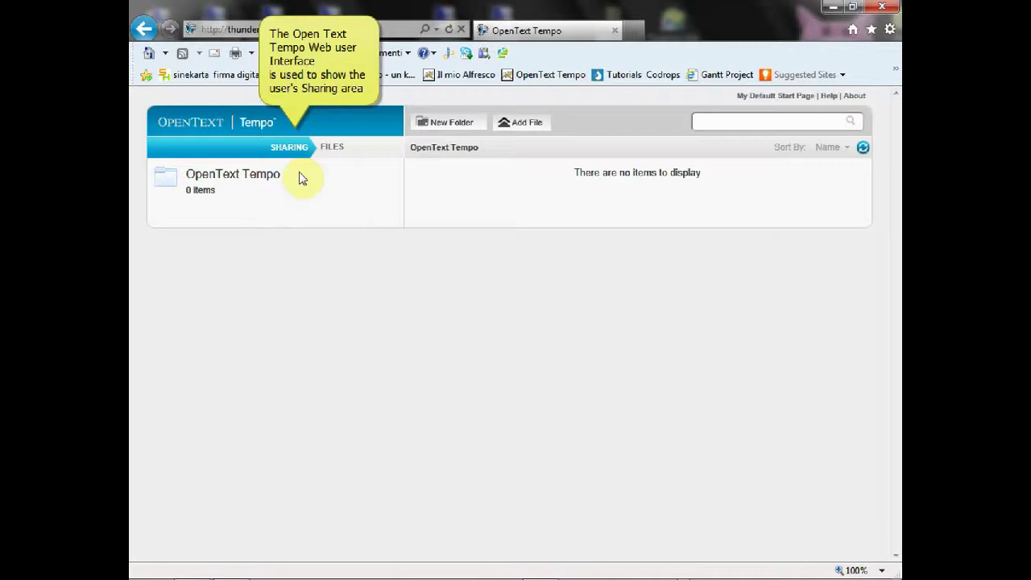
# Step: Create a new folder named 'Sharing documents for Project A001'
pyautogui.click(464, 133)
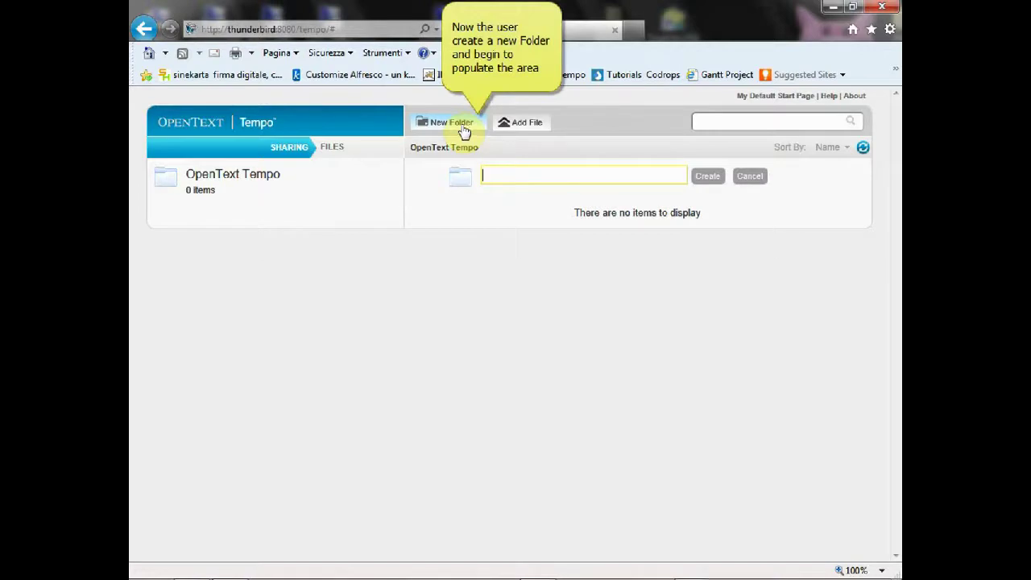
pyautogui.write('Sharing documents for Project')
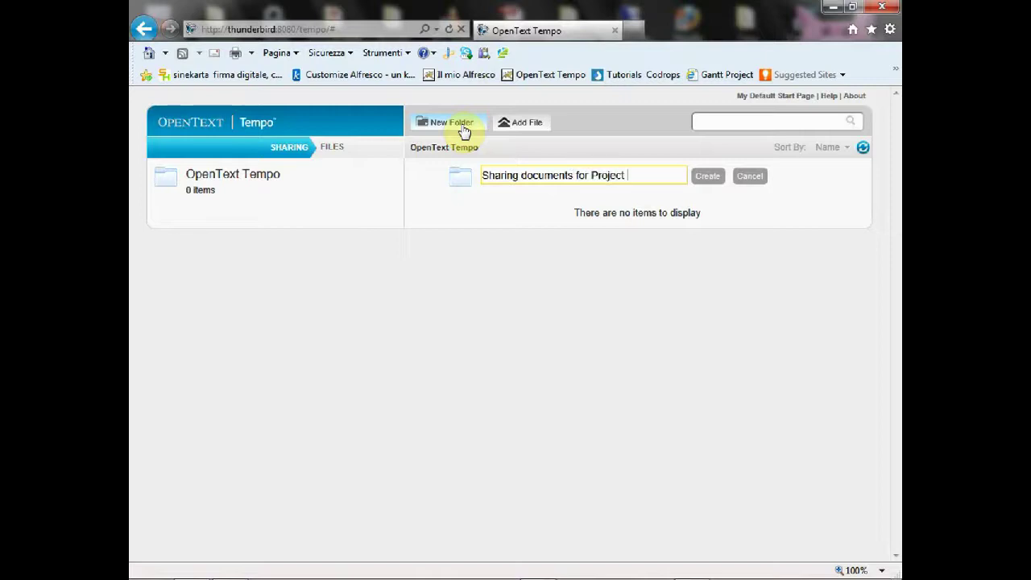
pyautogui.write('A001')
pyautogui.click(707, 178)
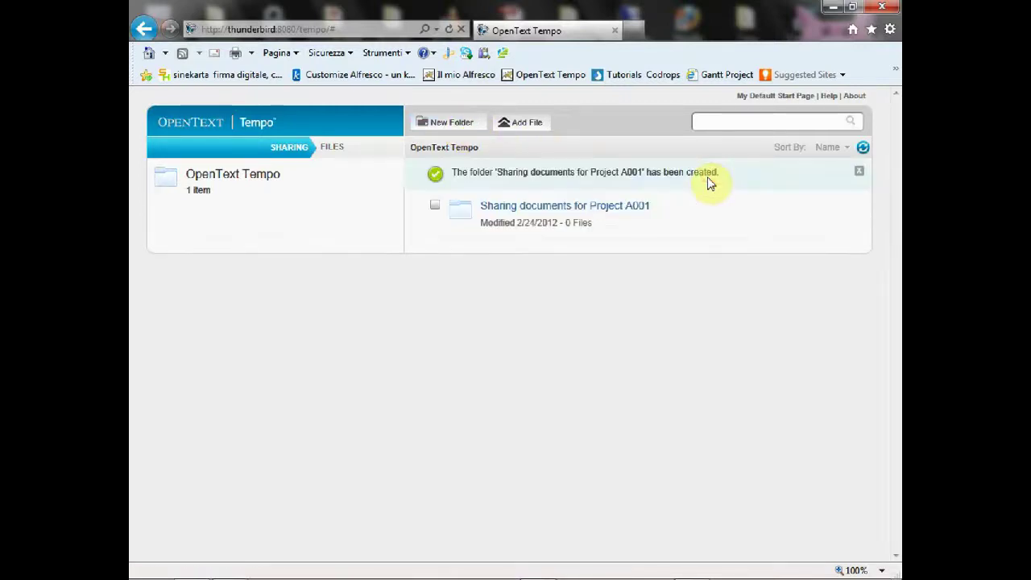
# Step: Create a 'My local draft documents' folder, then open the Project A001 folder
pyautogui.click(455, 125)
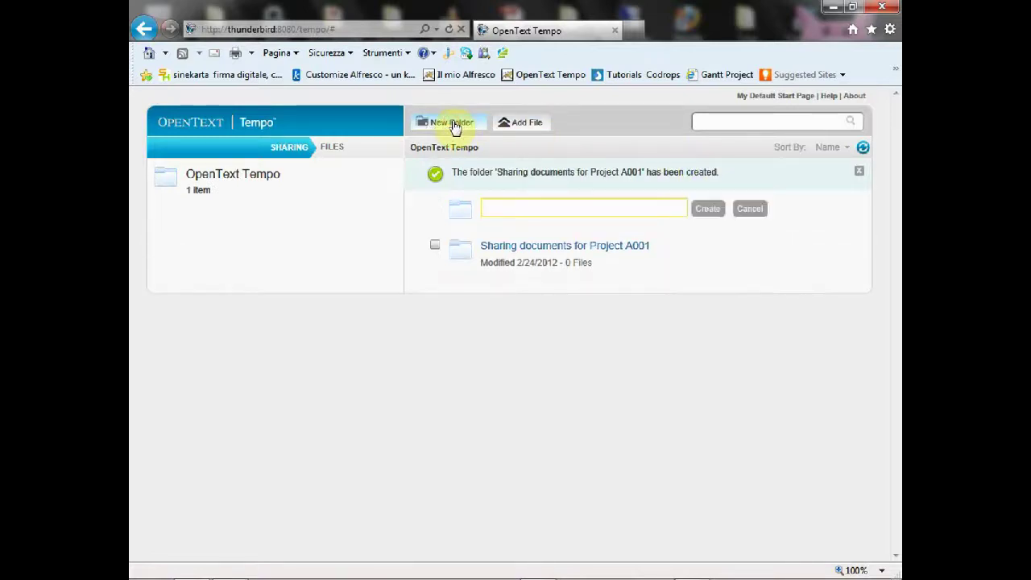
pyautogui.write('My local dr')
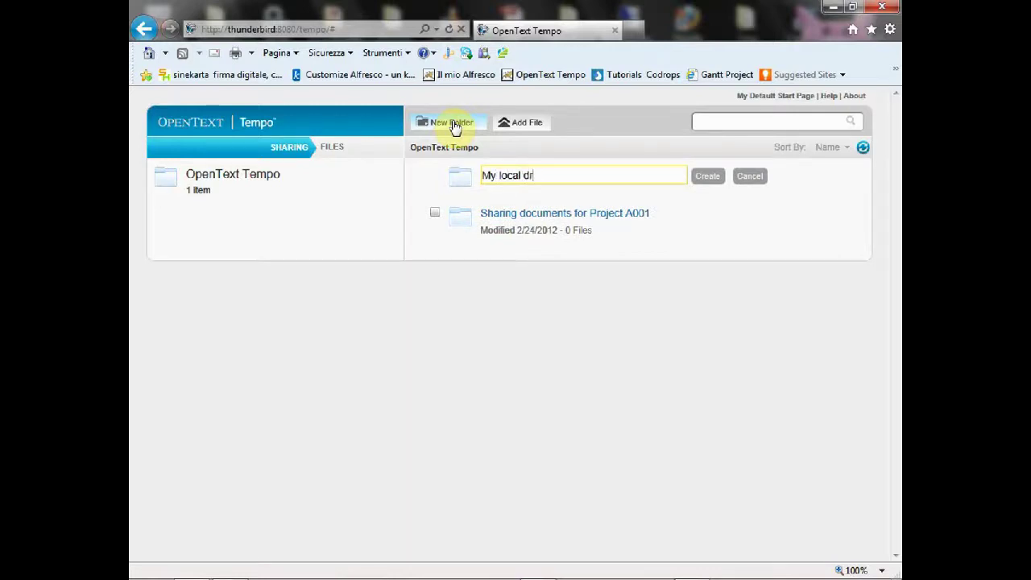
pyautogui.write('aft documents')
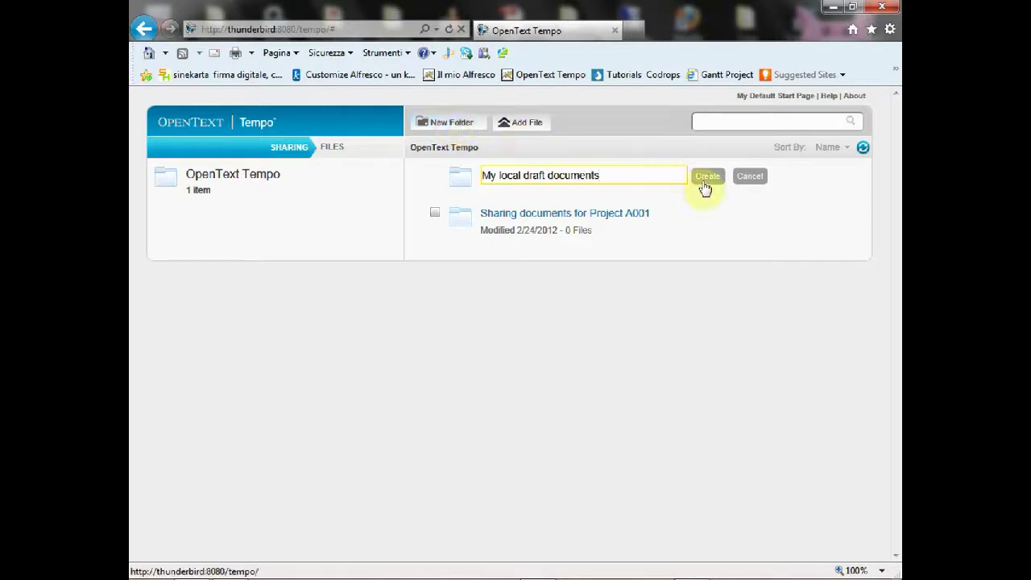
pyautogui.click(704, 179)
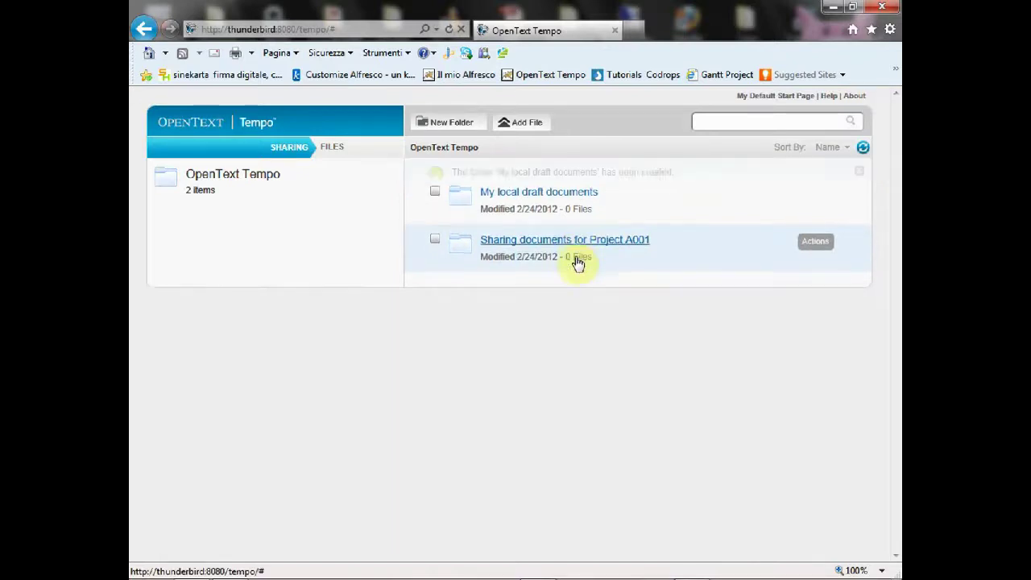
pyautogui.click(570, 229)
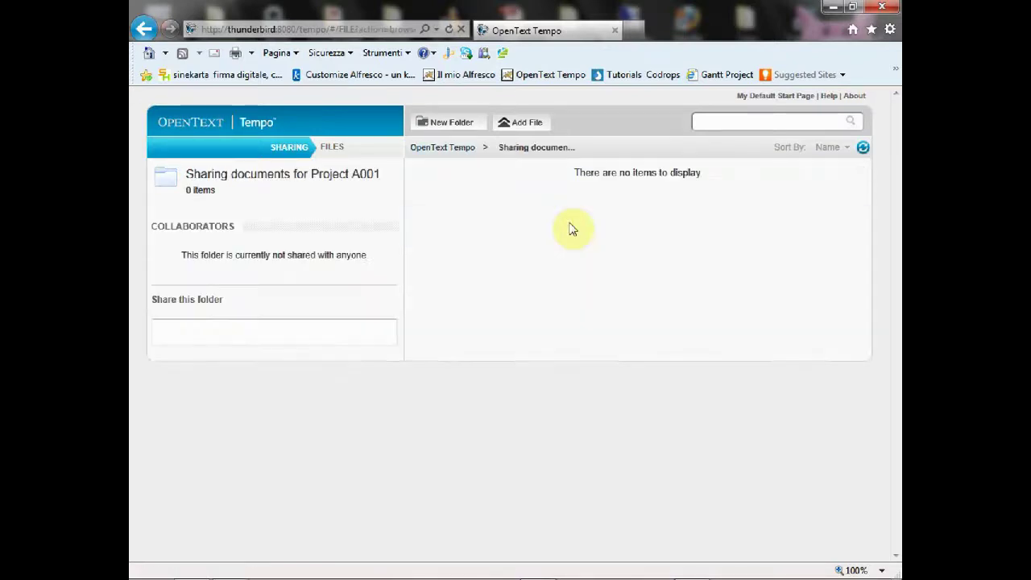
# Step: Upload ECMLink_SDK.pdf into the Project A001 folder
pyautogui.click(531, 129)
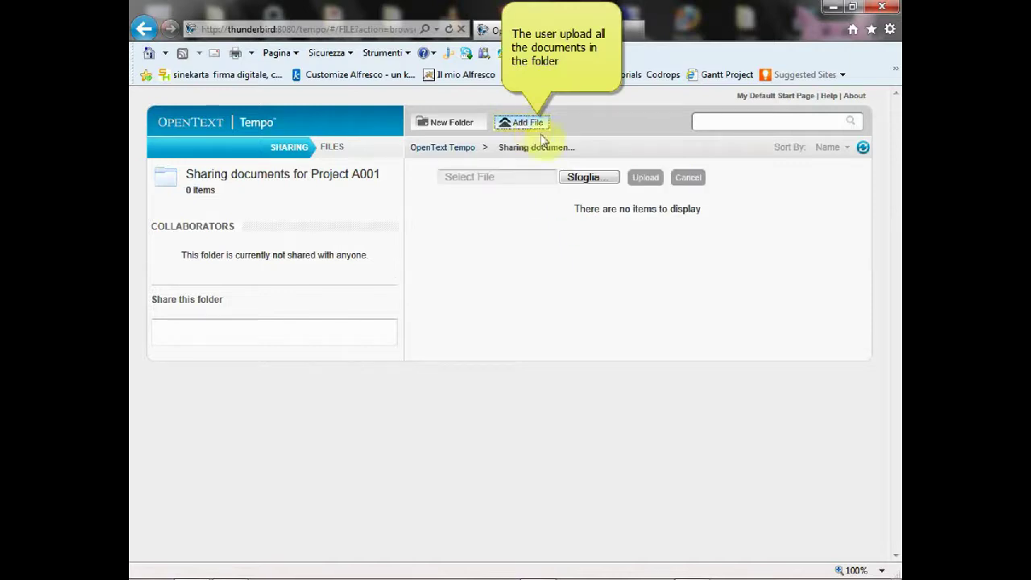
pyautogui.click(606, 179)
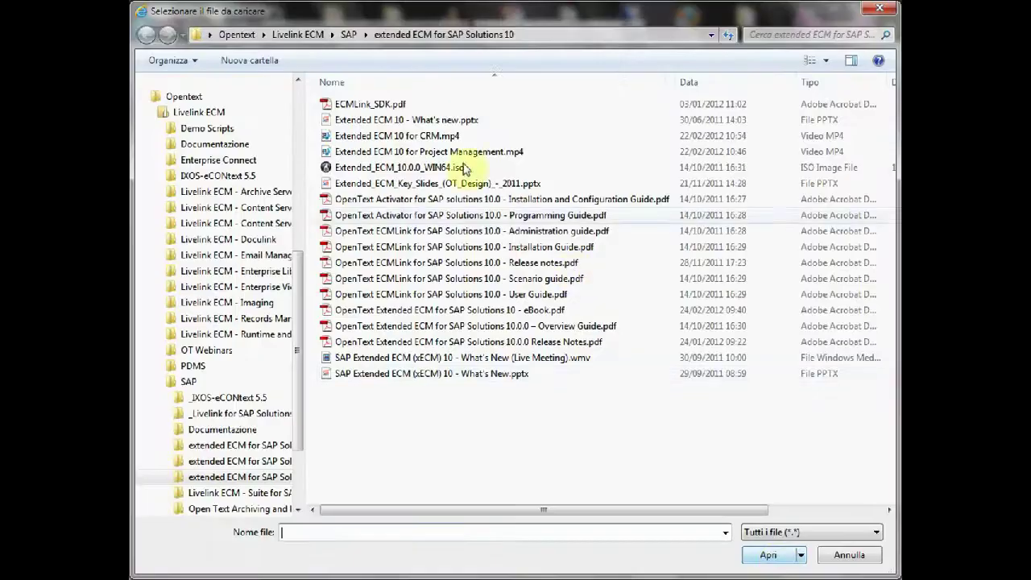
pyautogui.doubleClick(396, 104)
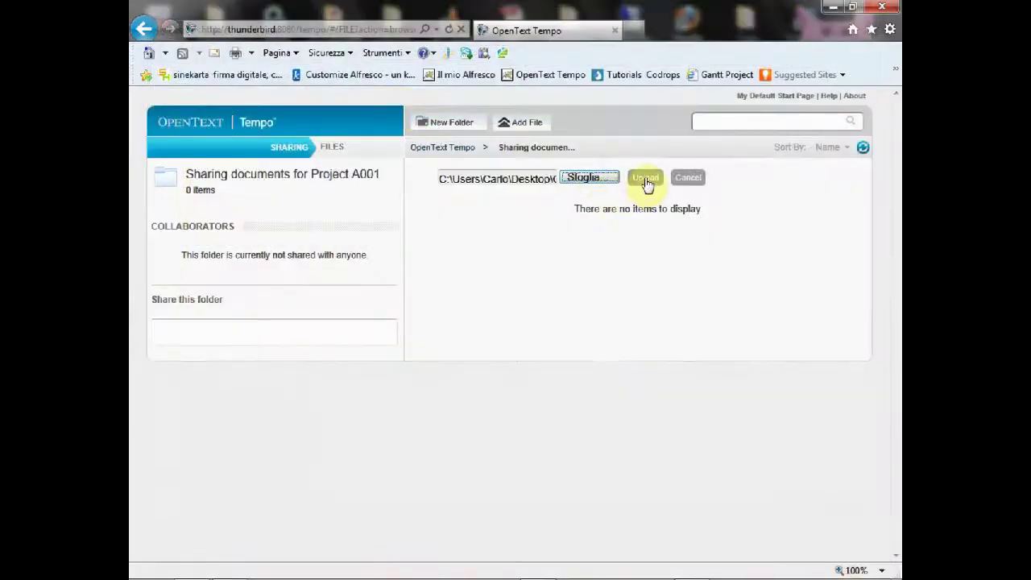
pyautogui.click(645, 178)
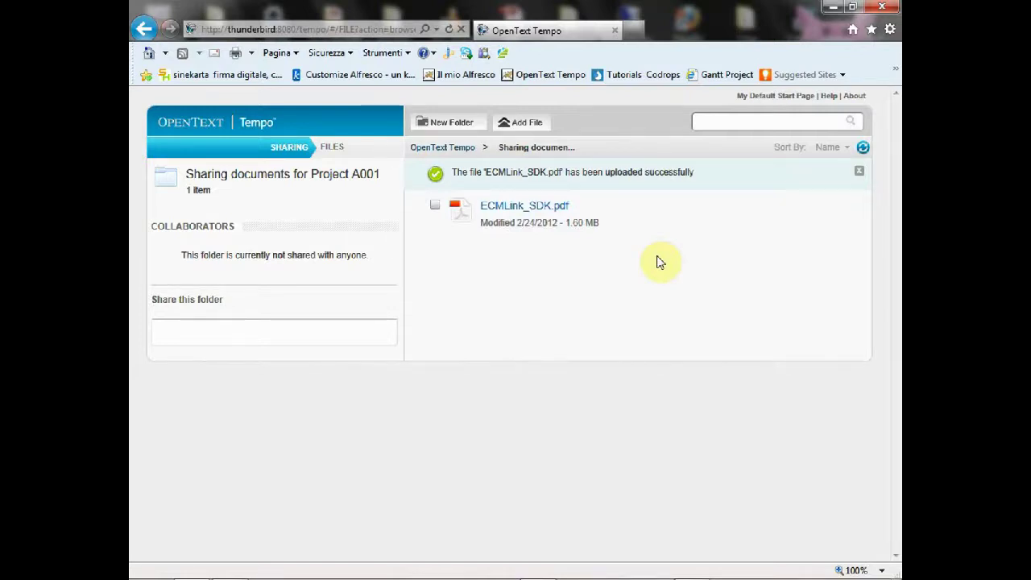
# Step: Upload the 2008-04-30 security-issues overview presentation from Documentazione
pyautogui.click(526, 125)
pyautogui.click(596, 175)
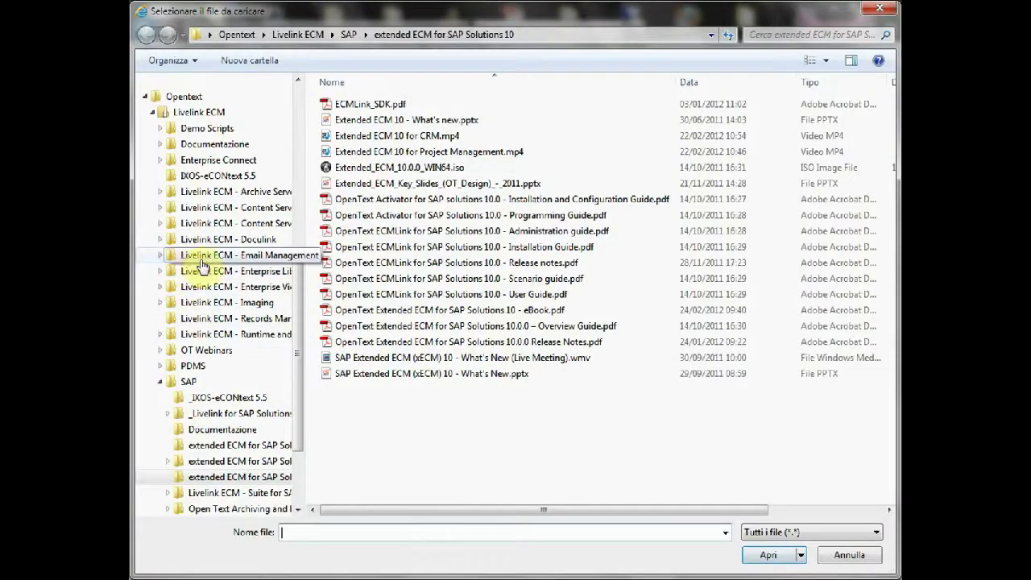
pyautogui.click(219, 144)
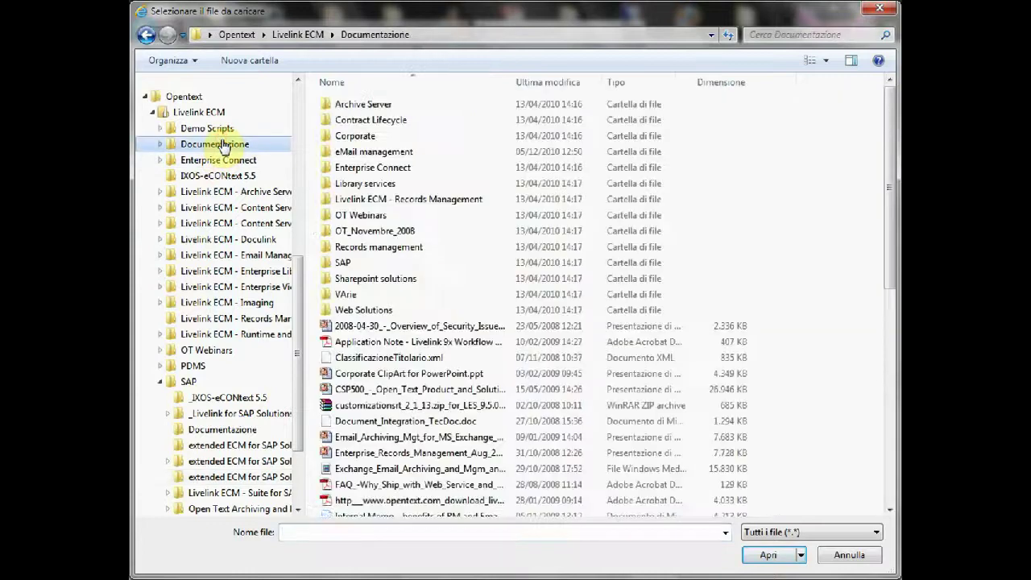
pyautogui.click(449, 327)
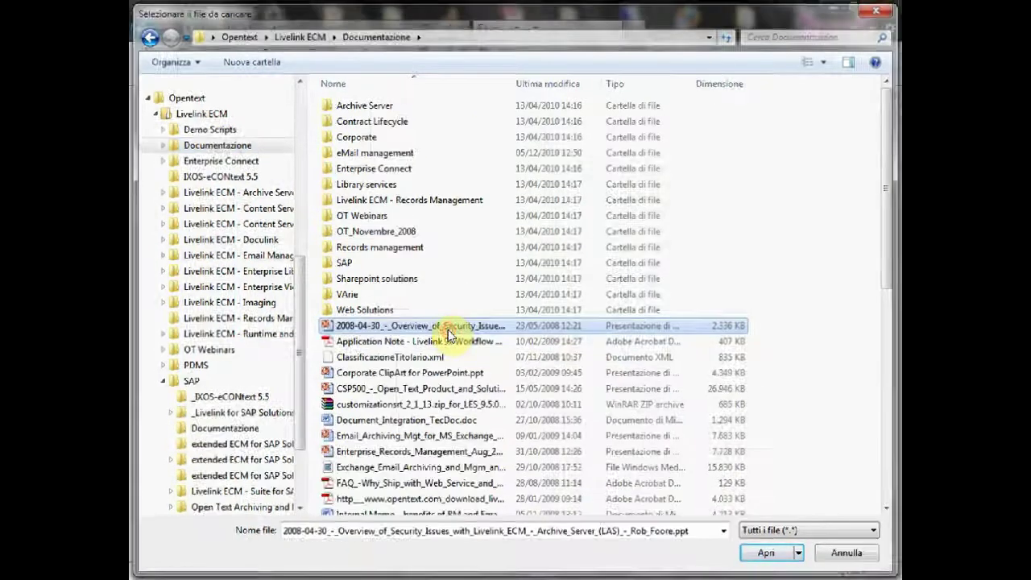
pyautogui.doubleClick(449, 326)
pyautogui.click(645, 177)
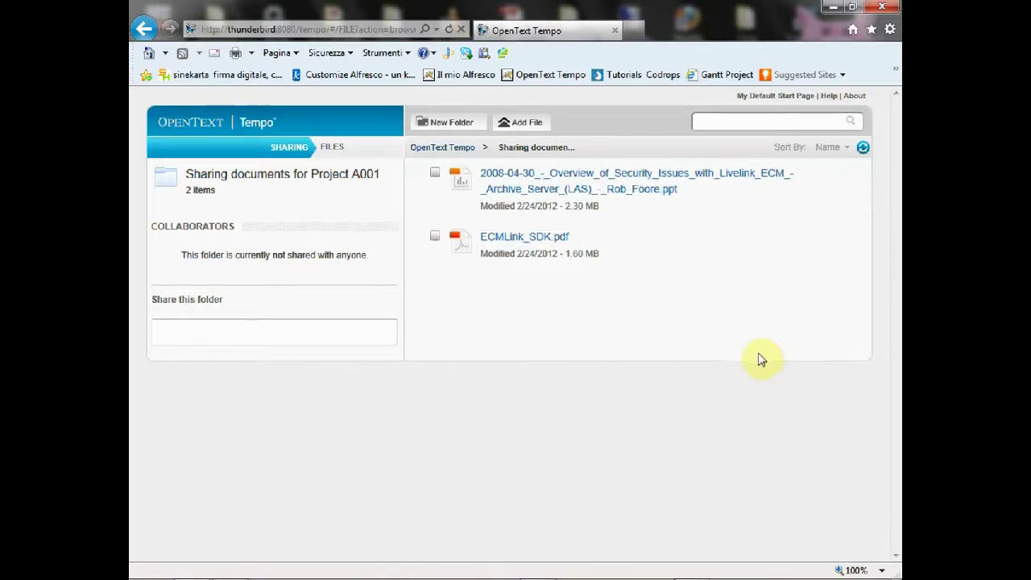
# Step: Start sharing the Project A001 folder from the OpenText Tempo top level
pyautogui.click(448, 148)
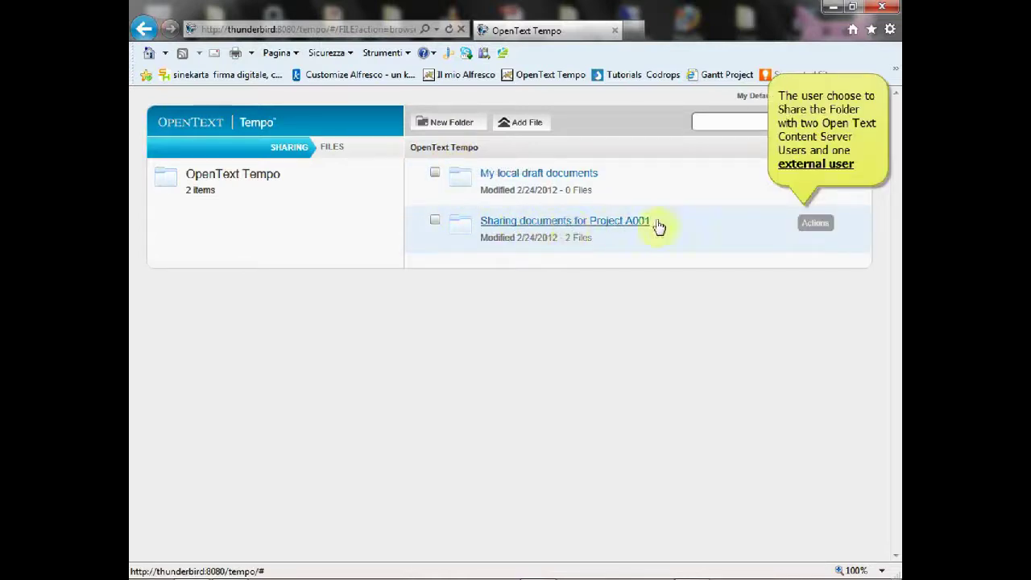
pyautogui.click(814, 223)
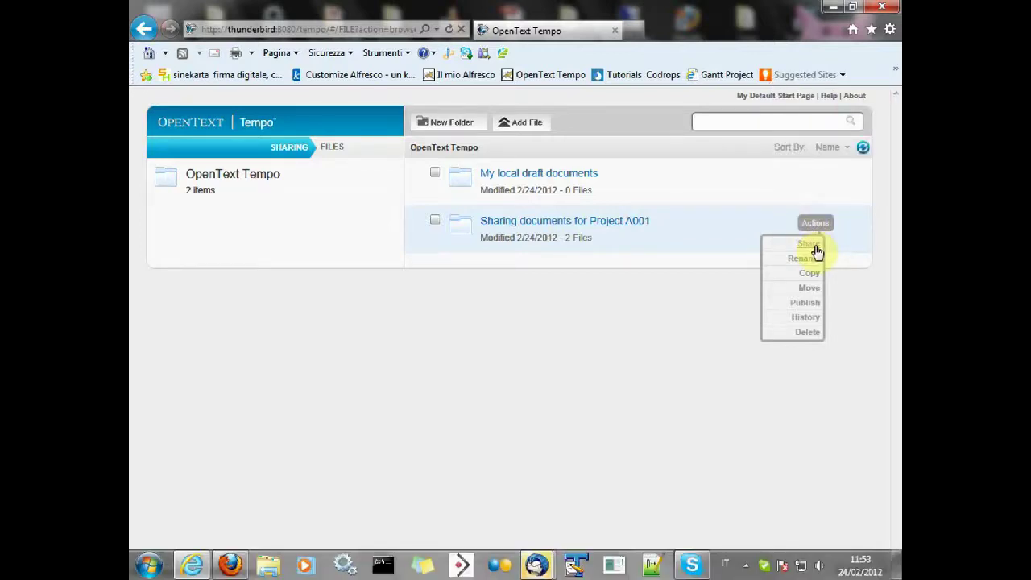
pyautogui.click(808, 244)
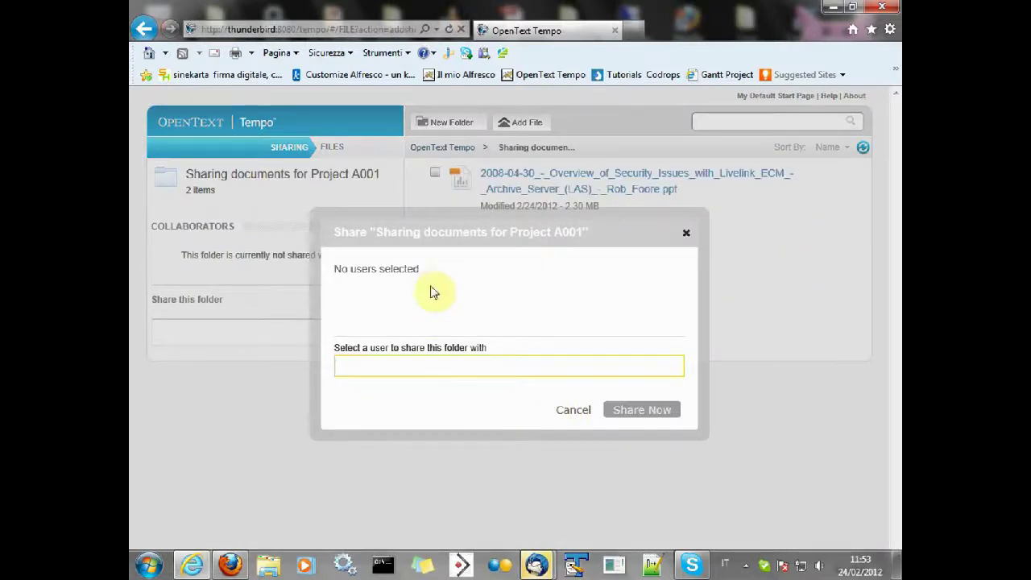
# Step: Add two internal users found by 'ca' and invite an external user's e-mail address
pyautogui.write('carlo')
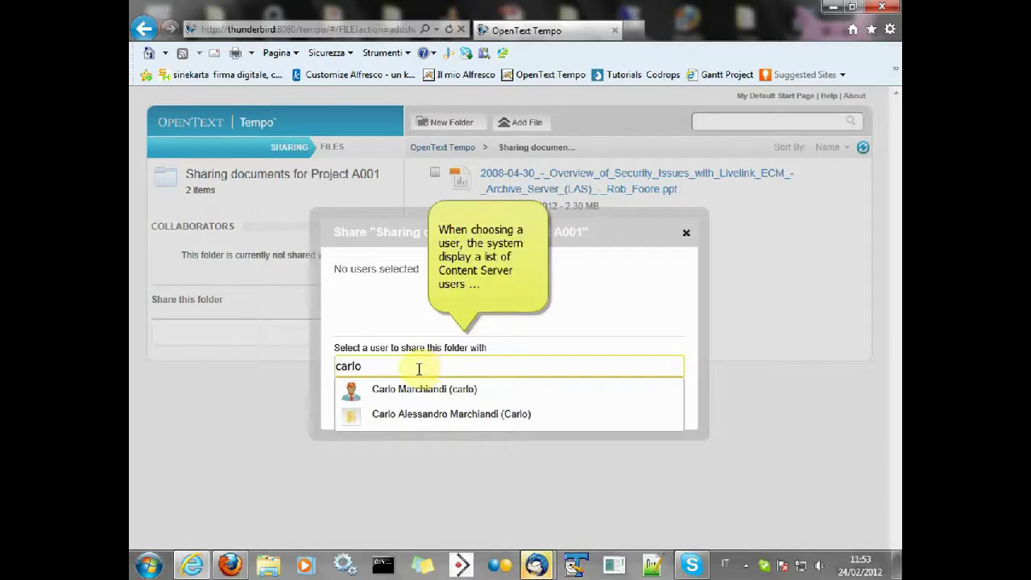
pyautogui.click(353, 392)
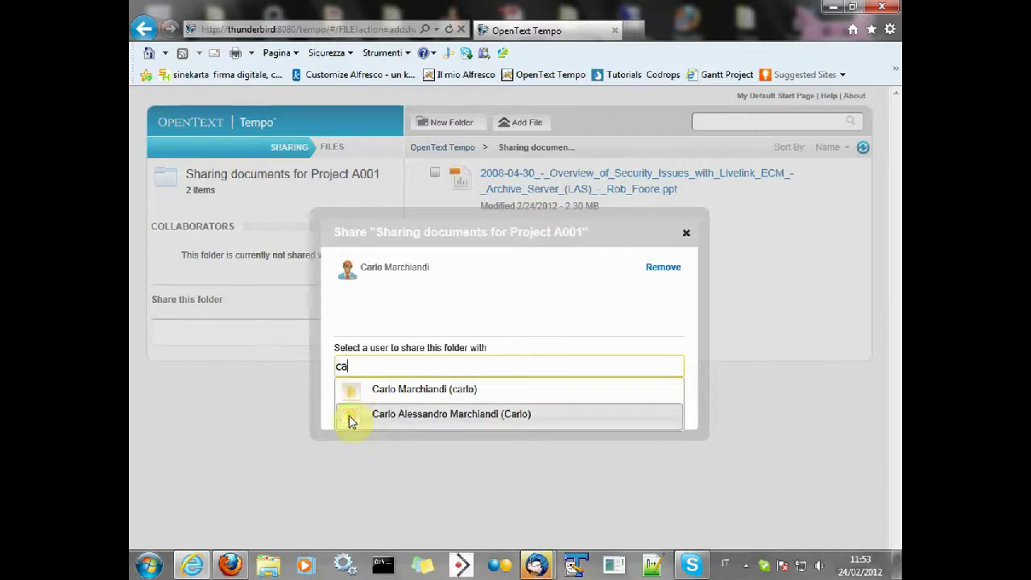
pyautogui.click(352, 416)
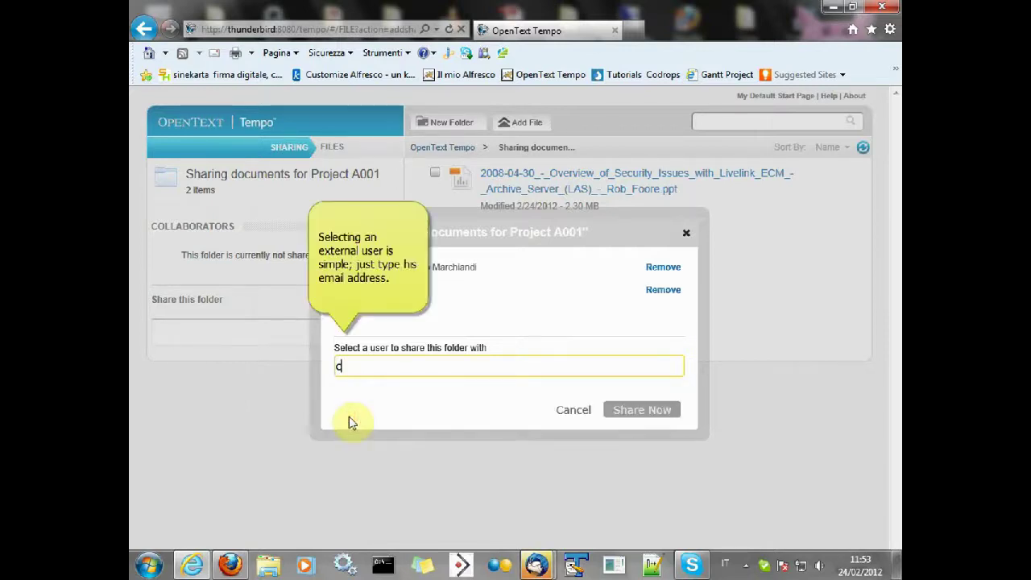
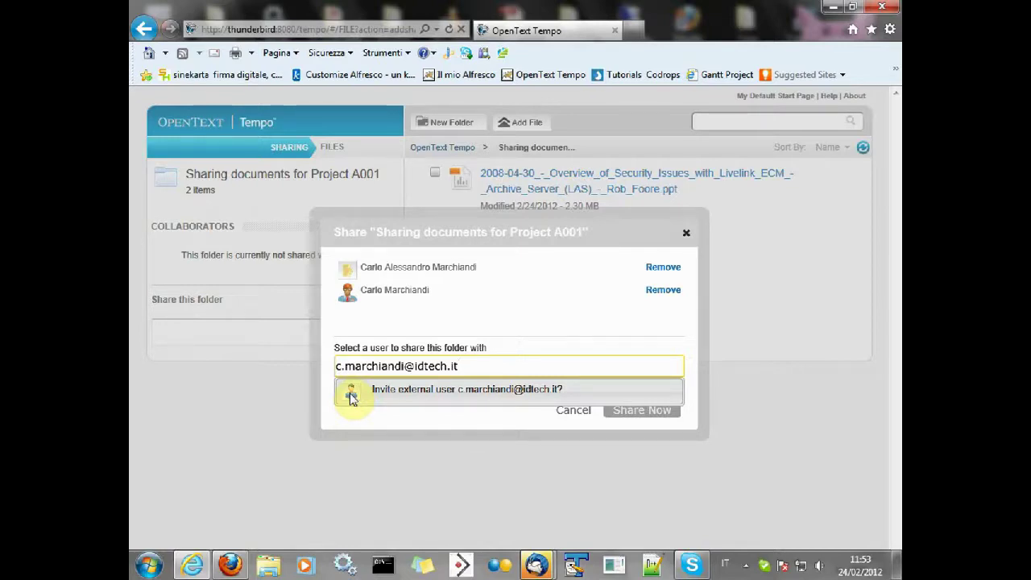
pyautogui.click(352, 395)
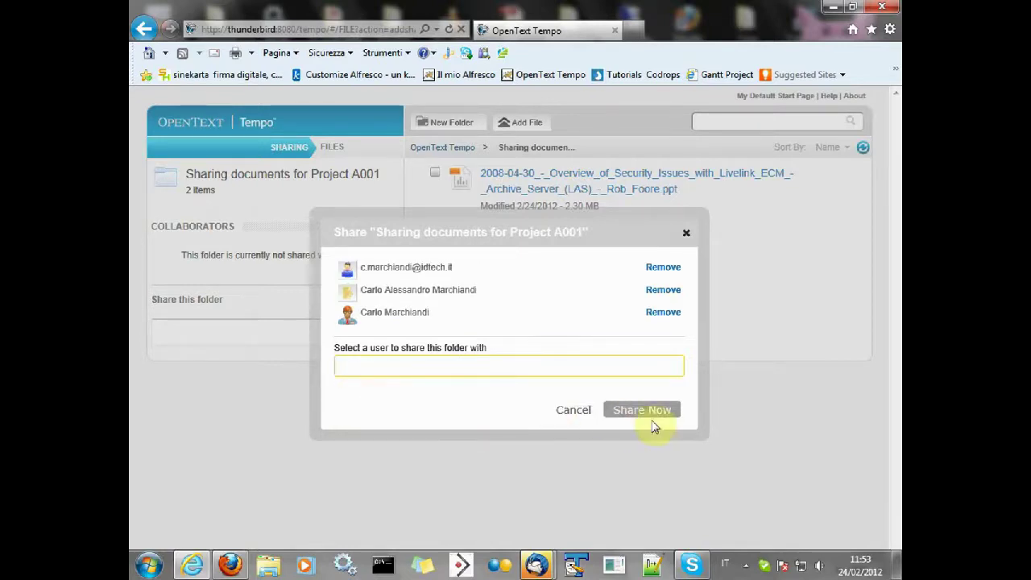
# Step: Share the folder with the listed users and restore the browser window
pyautogui.click(653, 412)
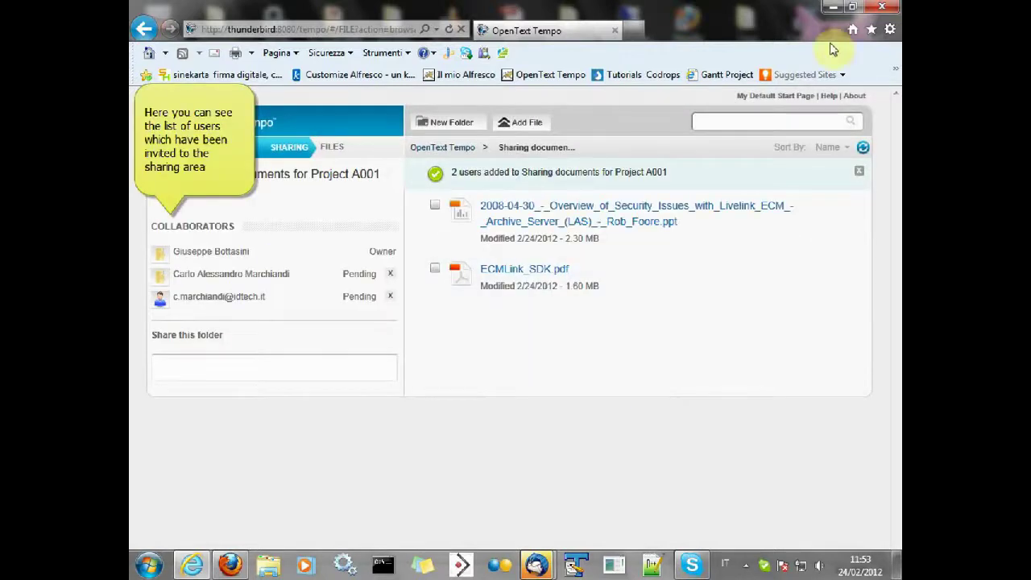
pyautogui.click(854, 8)
pyautogui.moveTo(828, 165); pyautogui.dragTo(474, 2)
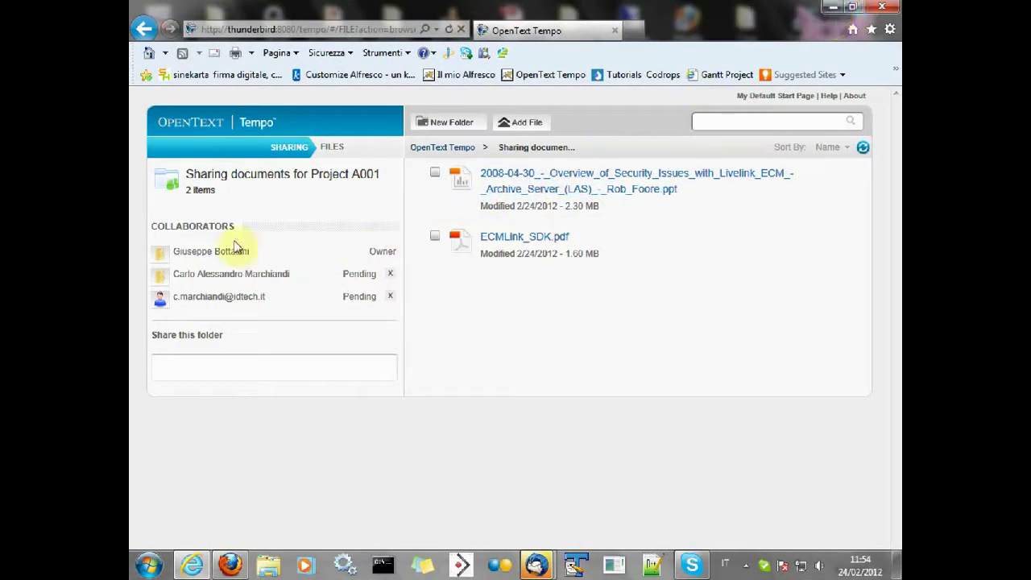
# Step: Review the collaborators' Pending status and open the Tempo invitation e-mail
pyautogui.click(275, 150)
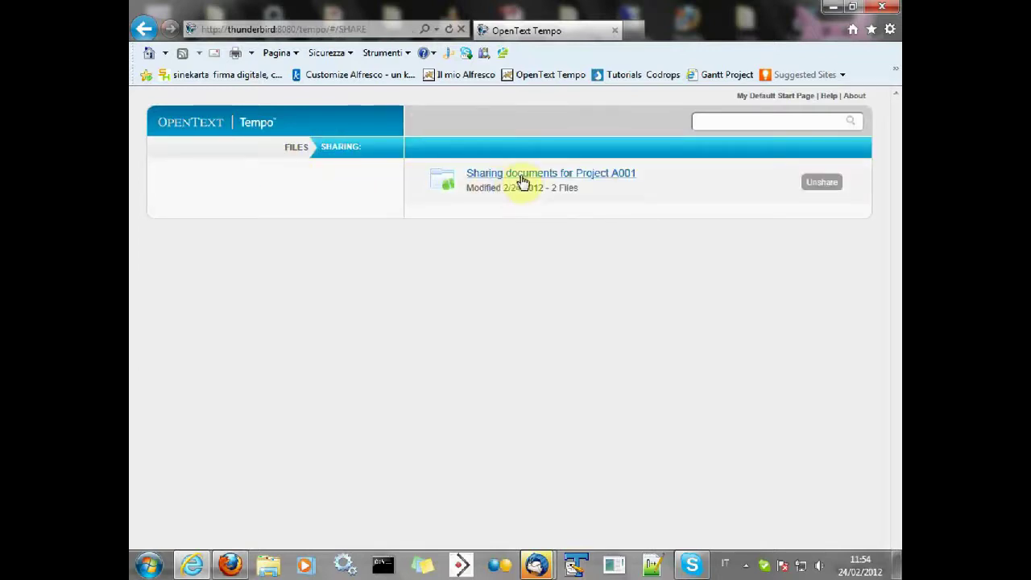
pyautogui.click(296, 150)
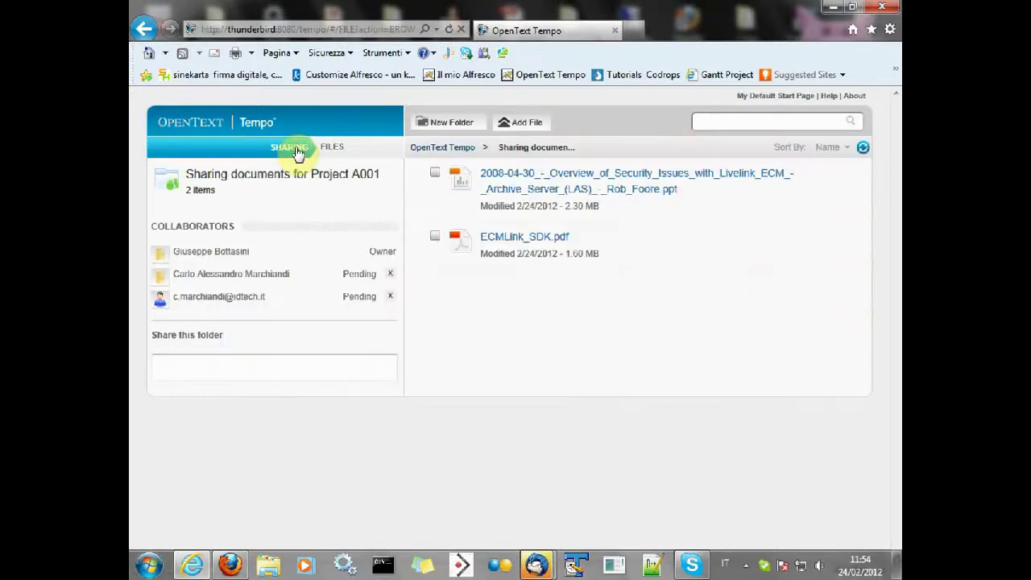
pyautogui.doubleClick(356, 297)
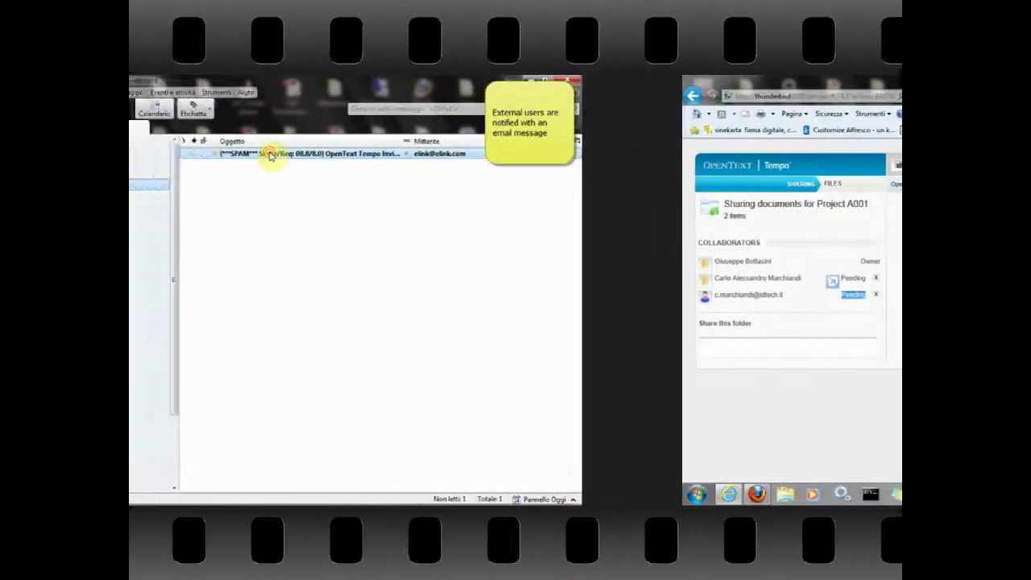
pyautogui.doubleClick(272, 154)
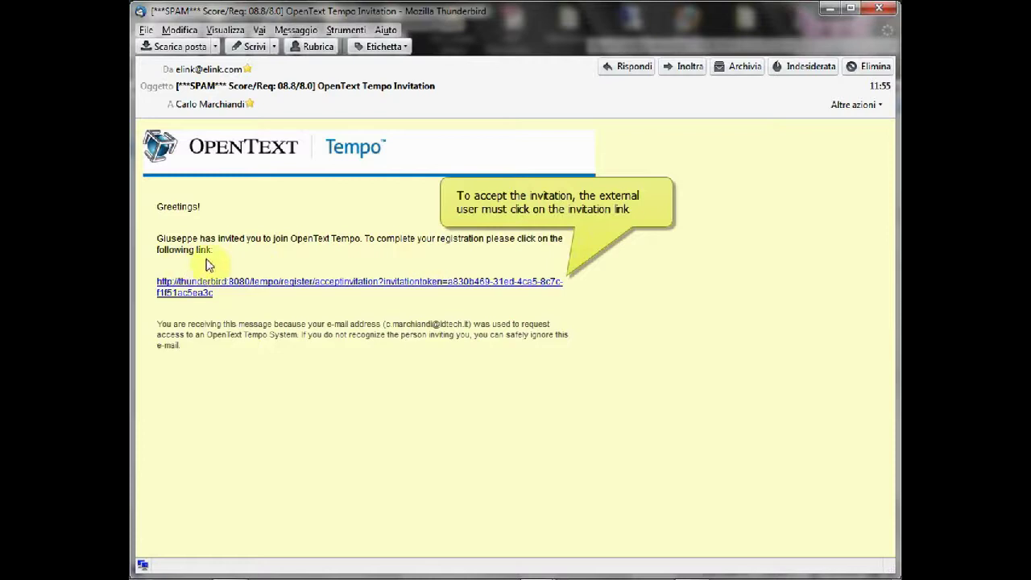
# Step: Follow the invitation link to the Tempo Invitation Account Setup page in Firefox, maximized
pyautogui.click(245, 288)
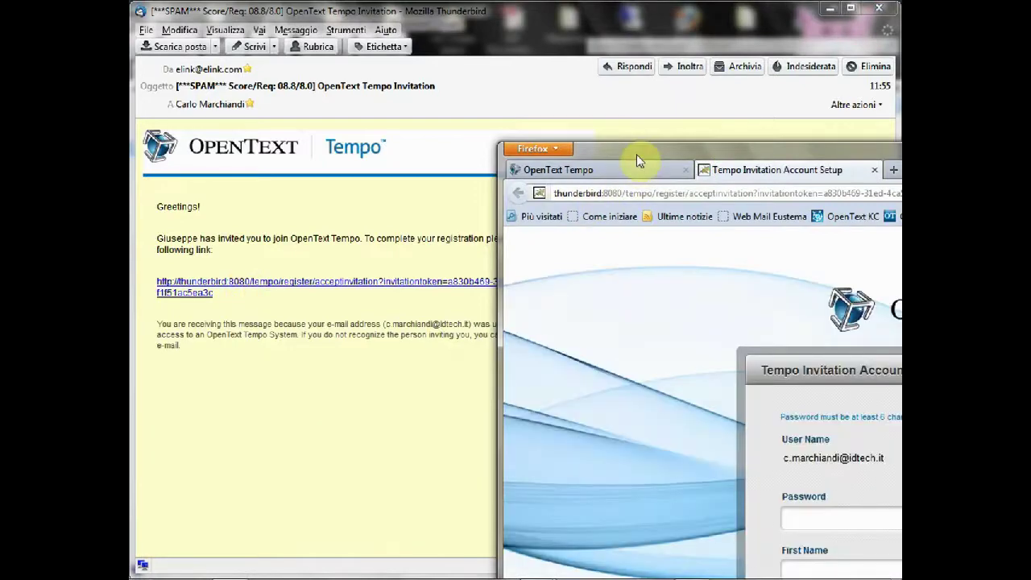
pyautogui.doubleClick(637, 154)
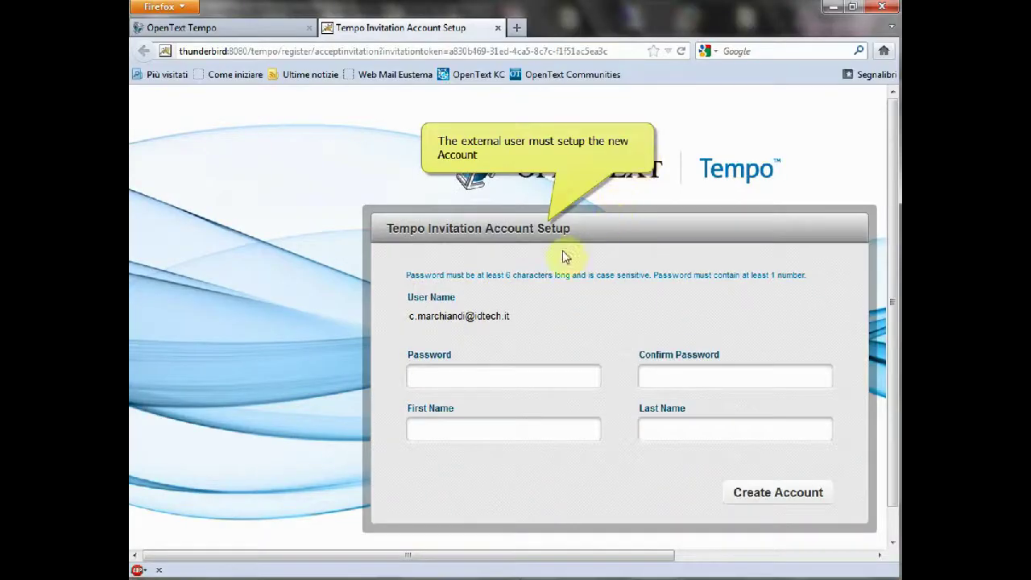
# Step: Create the external user's account, entering a password and the user's name
pyautogui.click(442, 380)
pyautogui.write('•••••')
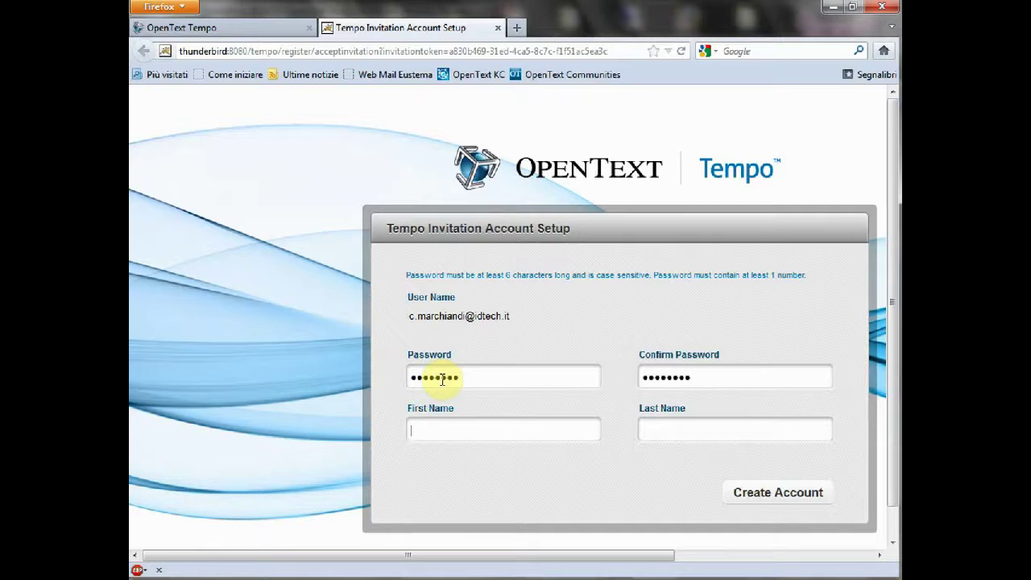
pyautogui.write('Charlie')
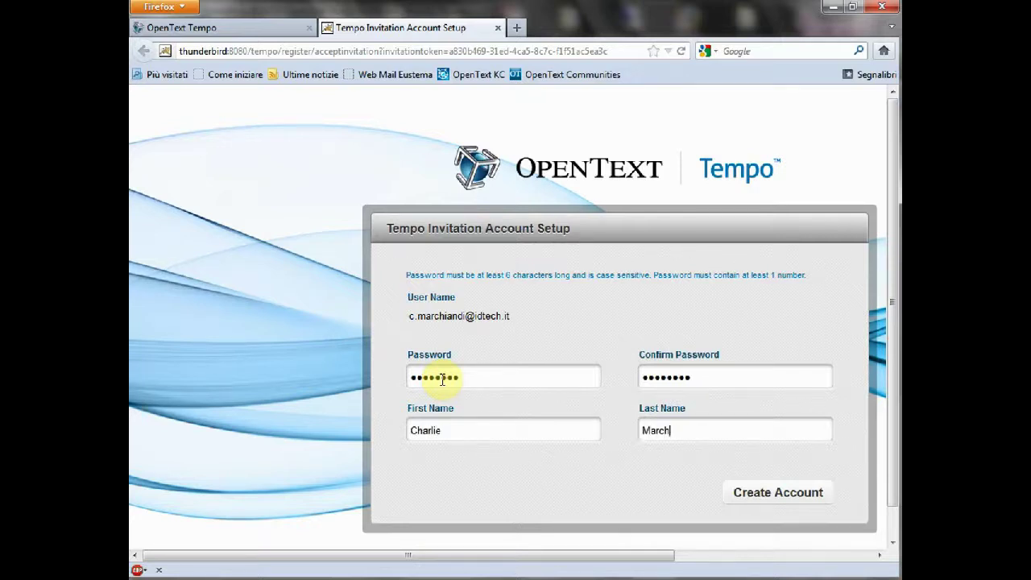
pyautogui.click(771, 492)
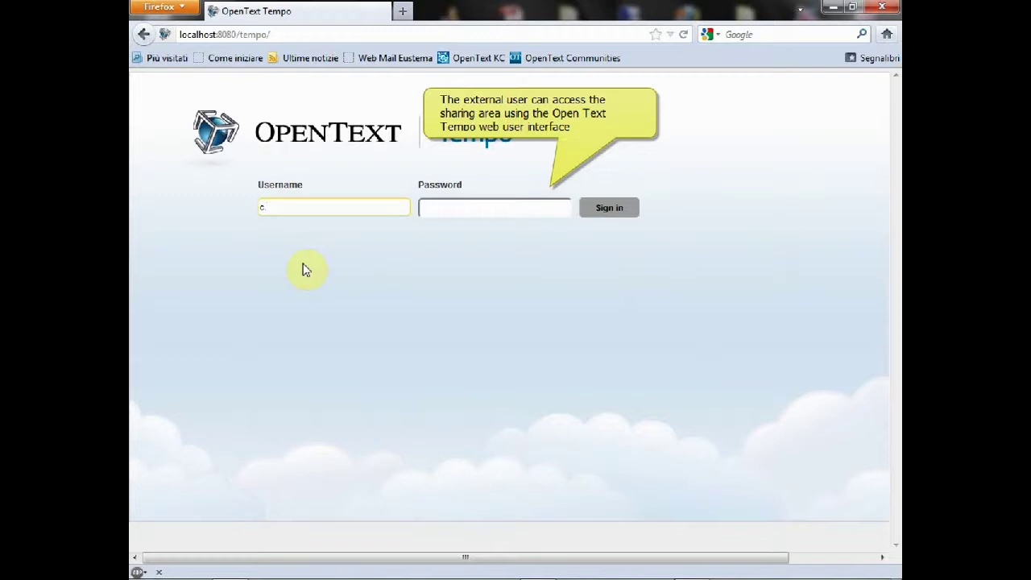
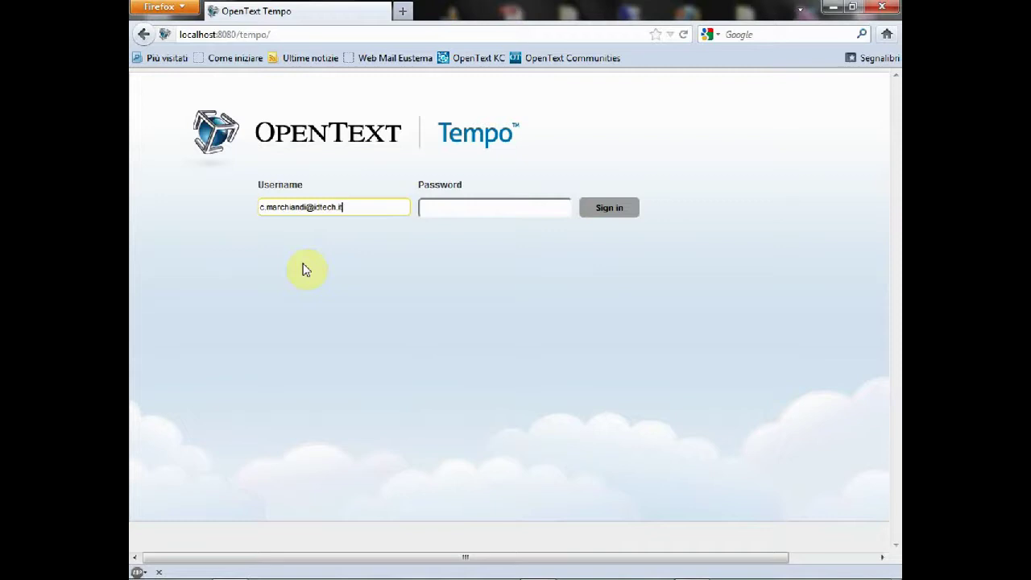
# Step: Sign in to OpenText Tempo as the external user
pyautogui.press('Tab')
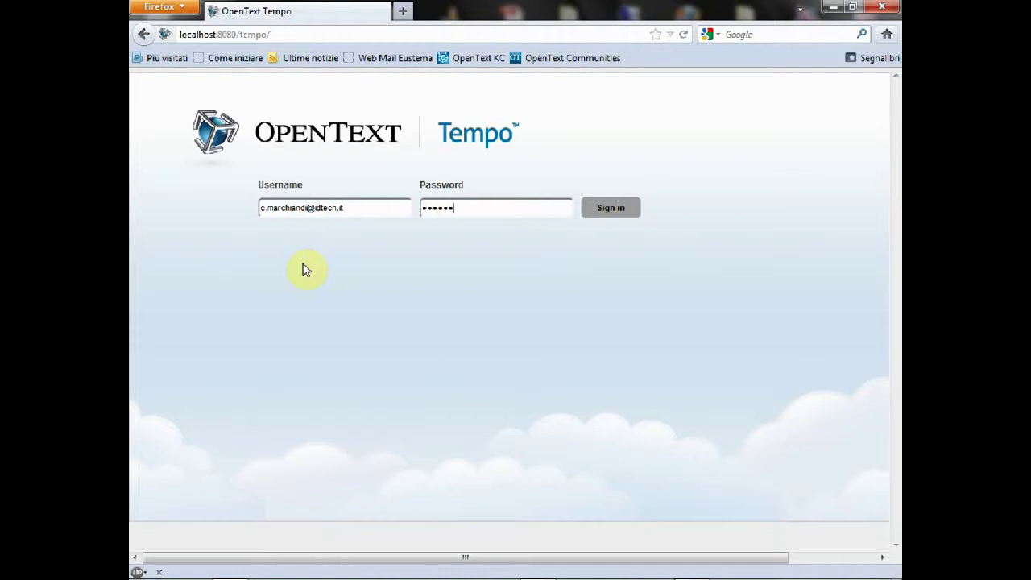
pyautogui.click(608, 211)
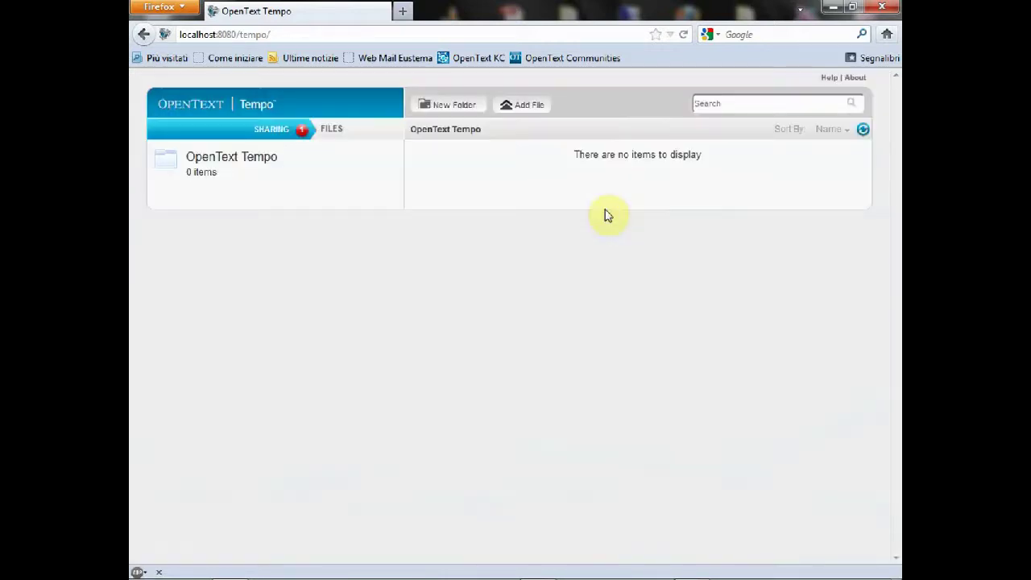
# Step: Accept the pending share invitation to the Project A001 folder under SHARING
pyautogui.click(291, 133)
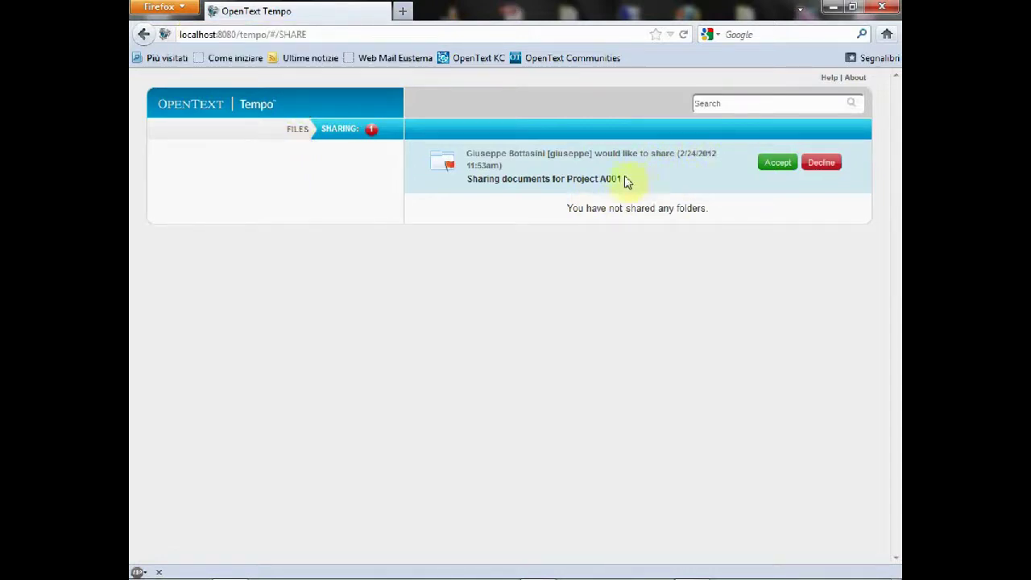
pyautogui.moveTo(467, 182); pyautogui.dragTo(651, 185)
pyautogui.click(654, 184)
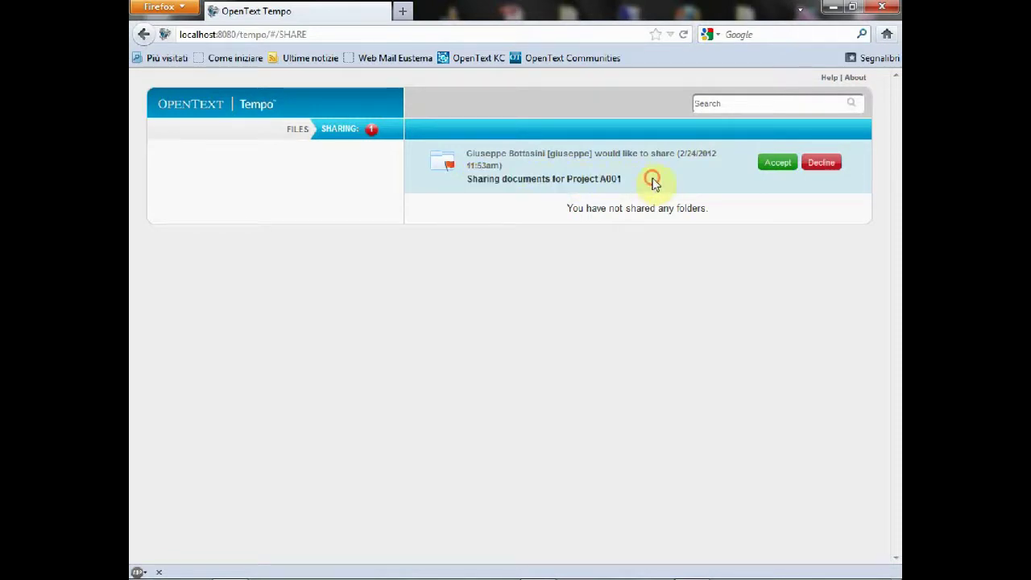
pyautogui.click(775, 163)
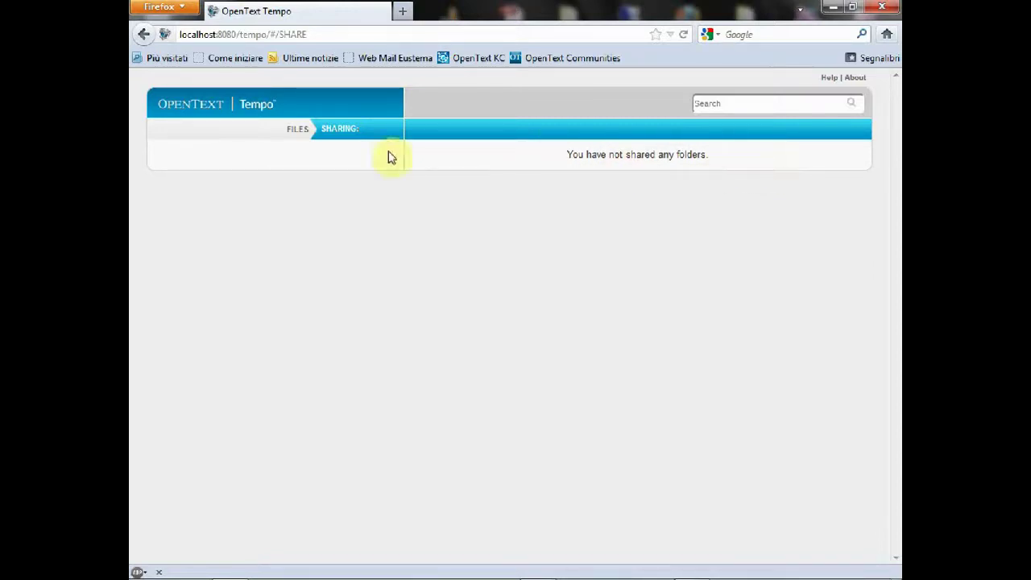
pyautogui.click(297, 131)
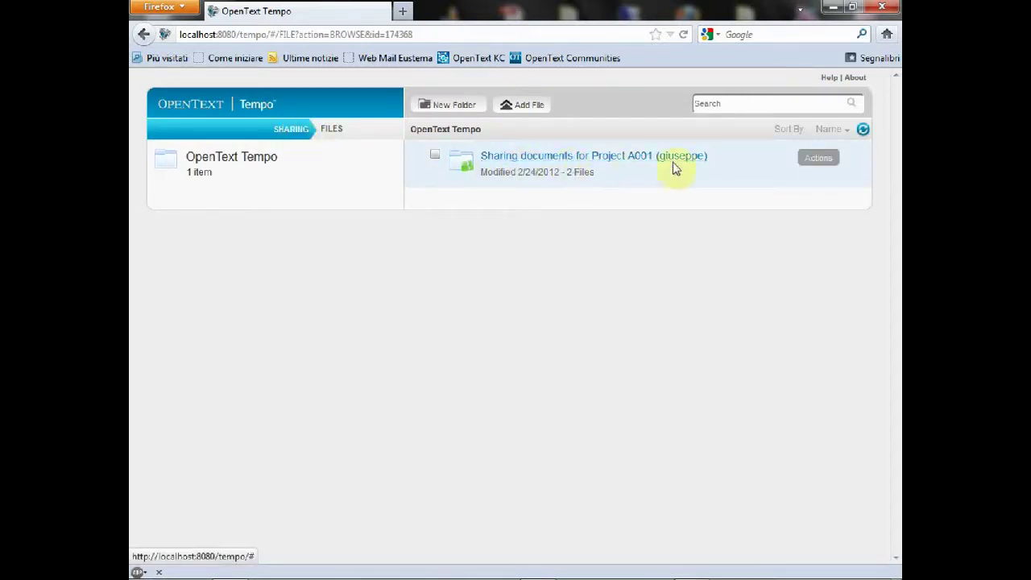
# Step: Open the shared 'Sharing documents for Project A001' folder as the external user
pyautogui.moveTo(716, 166); pyautogui.dragTo(659, 166)
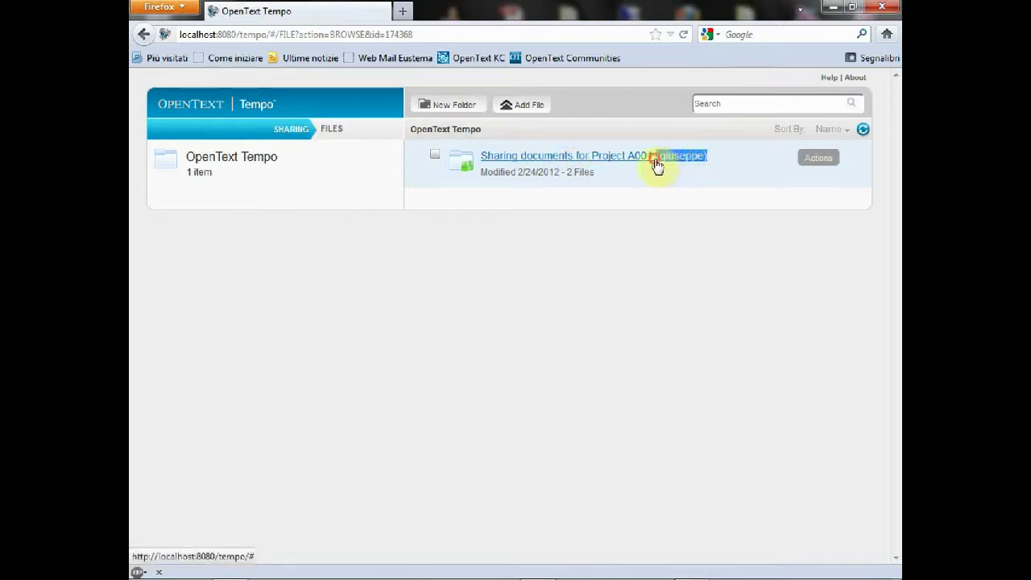
pyautogui.click(648, 176)
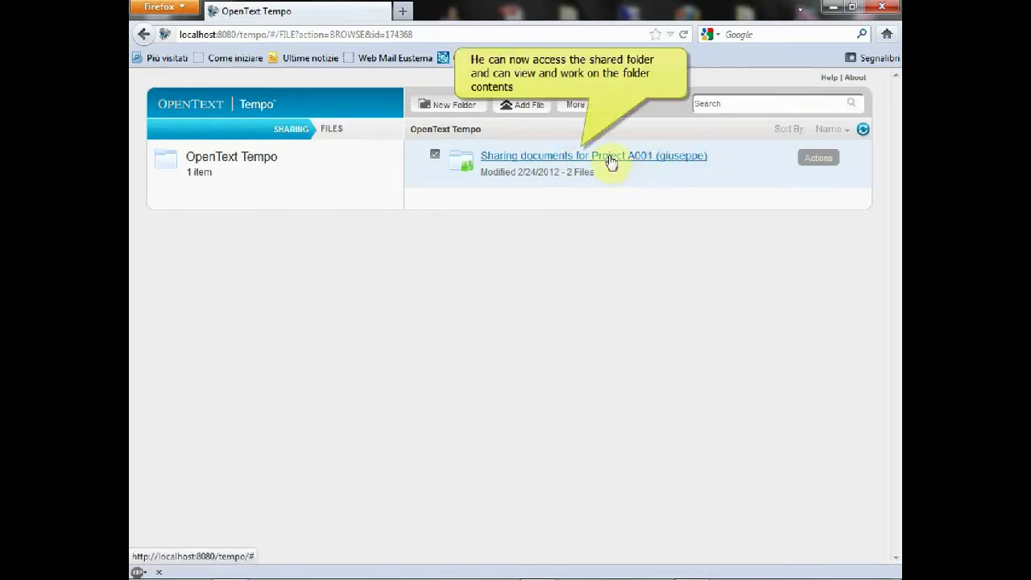
pyautogui.click(819, 160)
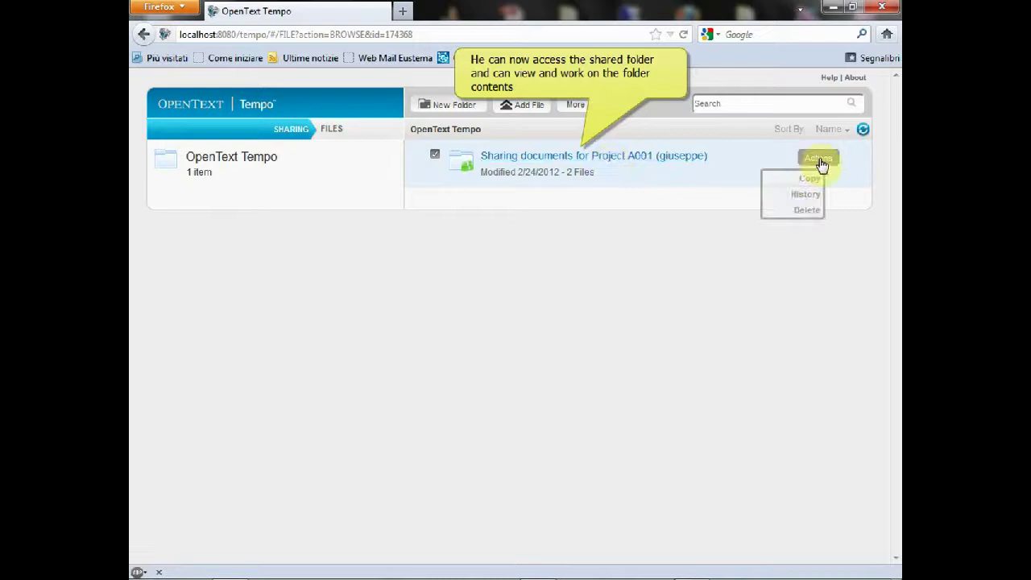
pyautogui.click(610, 166)
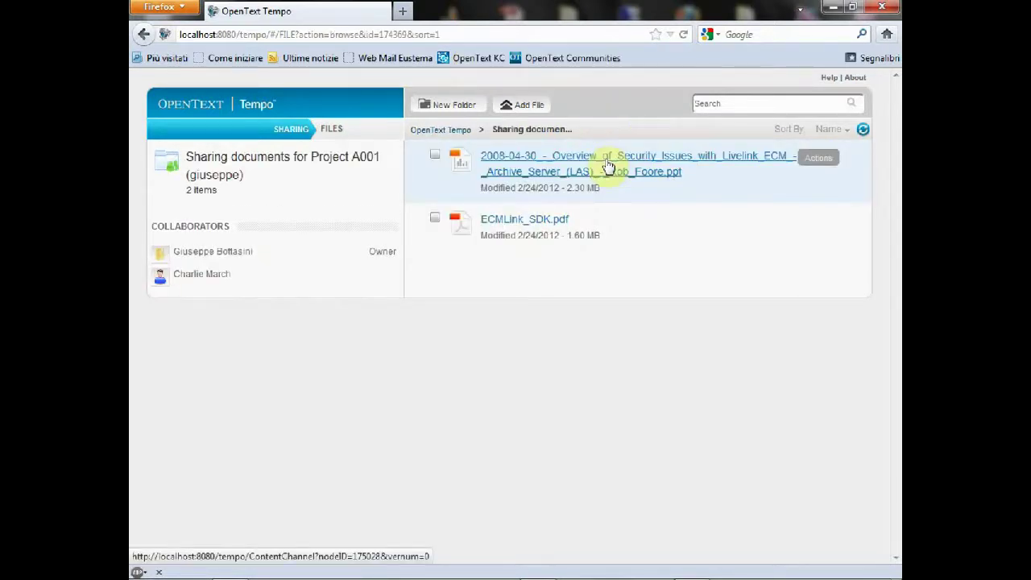
pyautogui.click(524, 114)
# Step: Choose Cavi-SAT-H10DITA.pdf from the Documents library as the file to upload
pyautogui.click(573, 160)
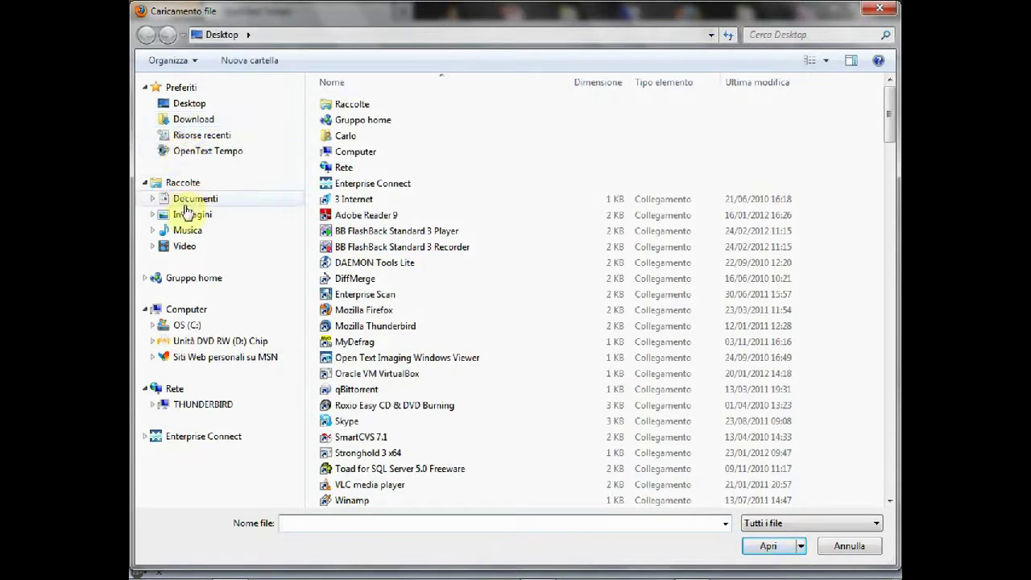
pyautogui.click(186, 205)
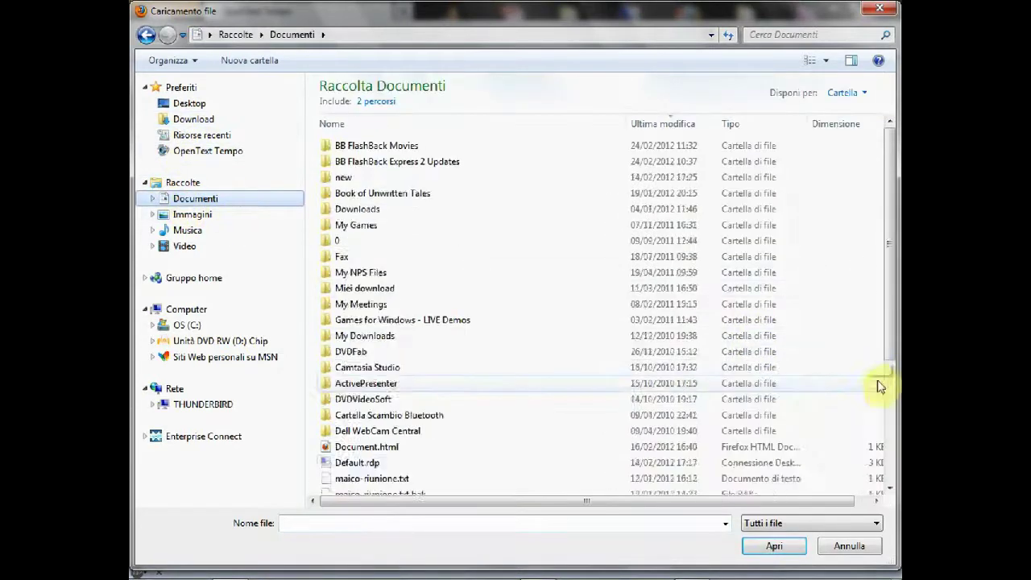
pyautogui.click(890, 392)
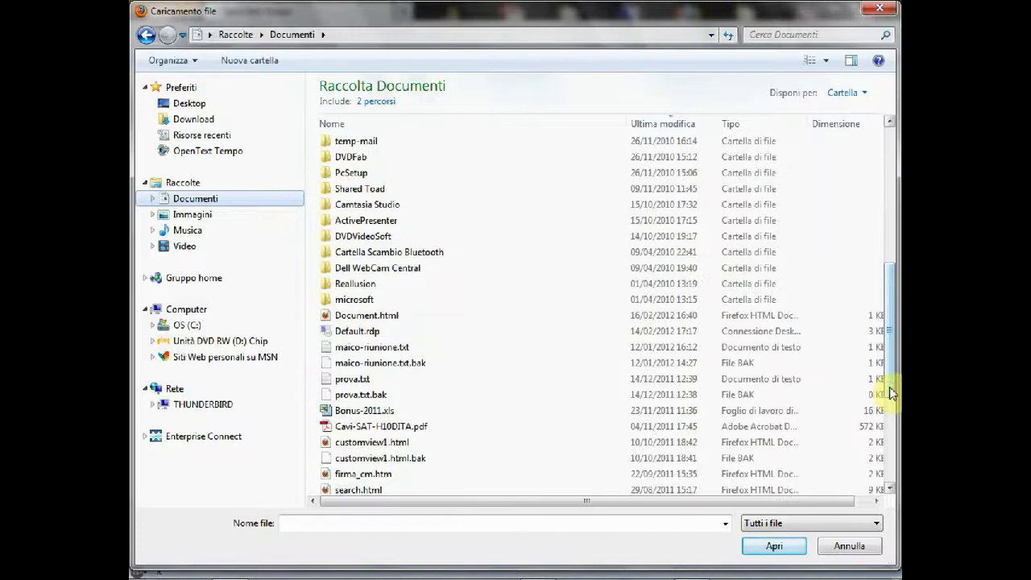
pyautogui.scroll(-5, 890, 419)
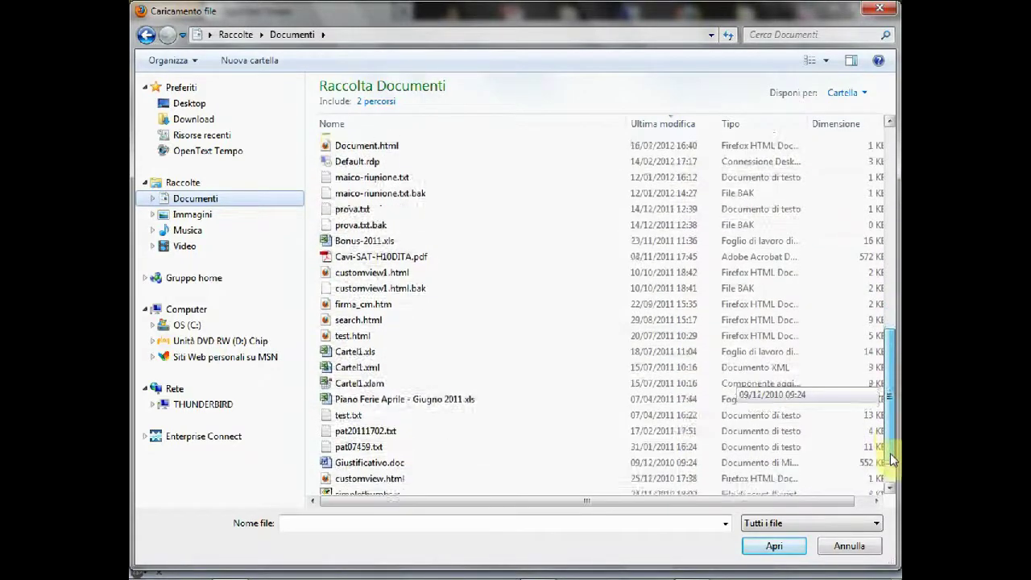
pyautogui.doubleClick(392, 229)
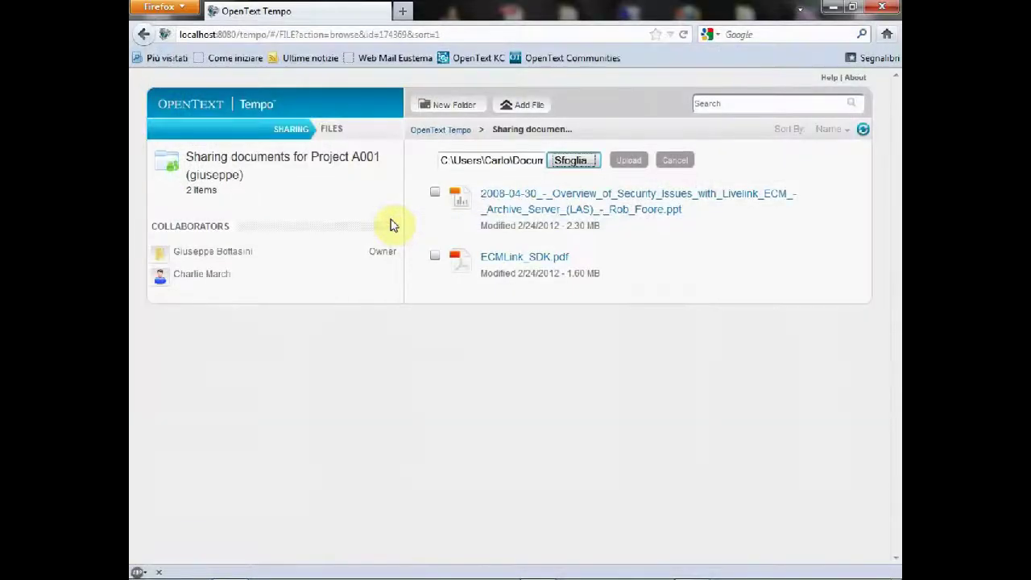
# Step: Upload Cavi-SAT-H10DITA.pdf, cancel its Salva file download, and show the file's Actions menu
pyautogui.click(628, 160)
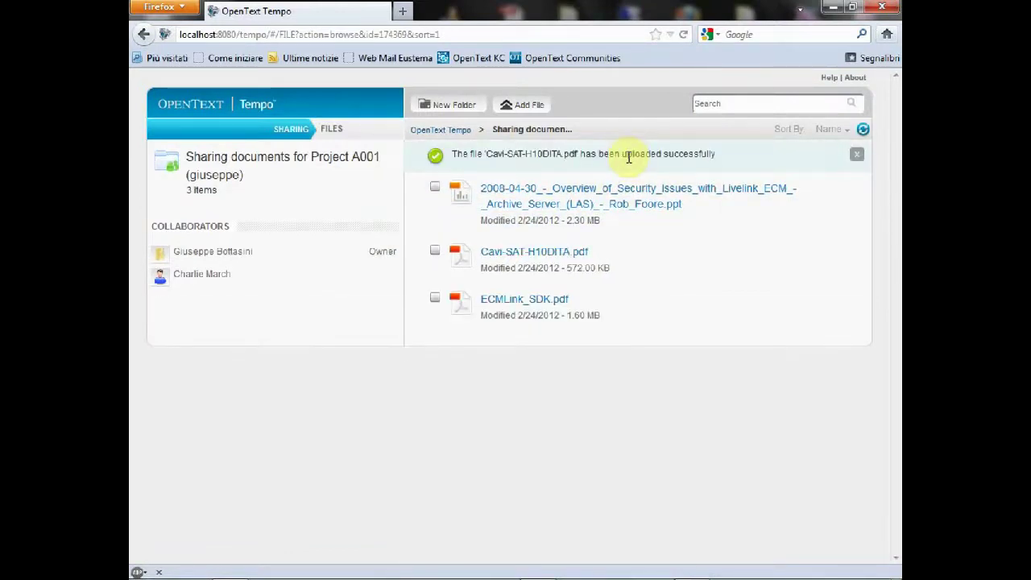
pyautogui.click(566, 256)
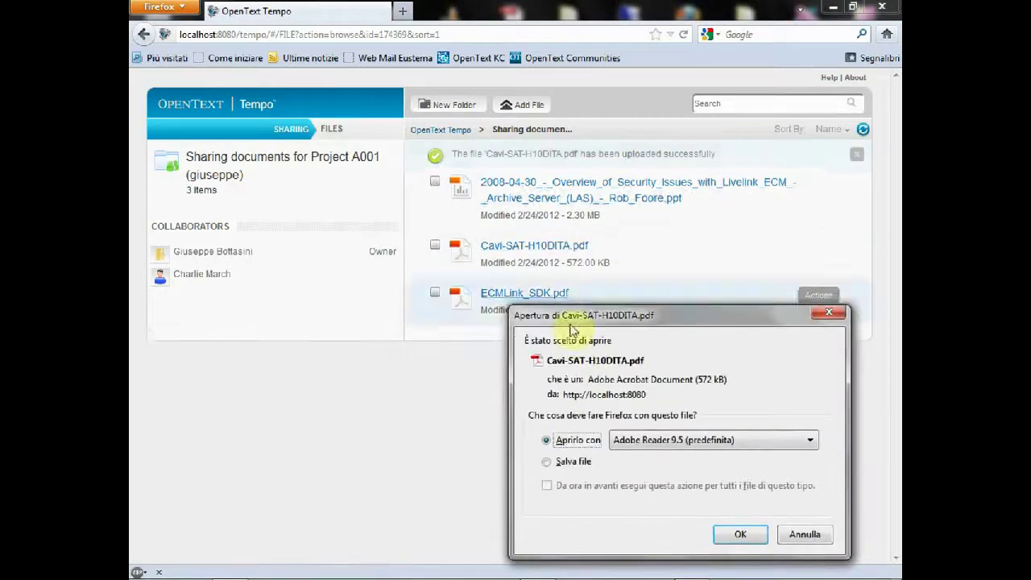
pyautogui.click(573, 464)
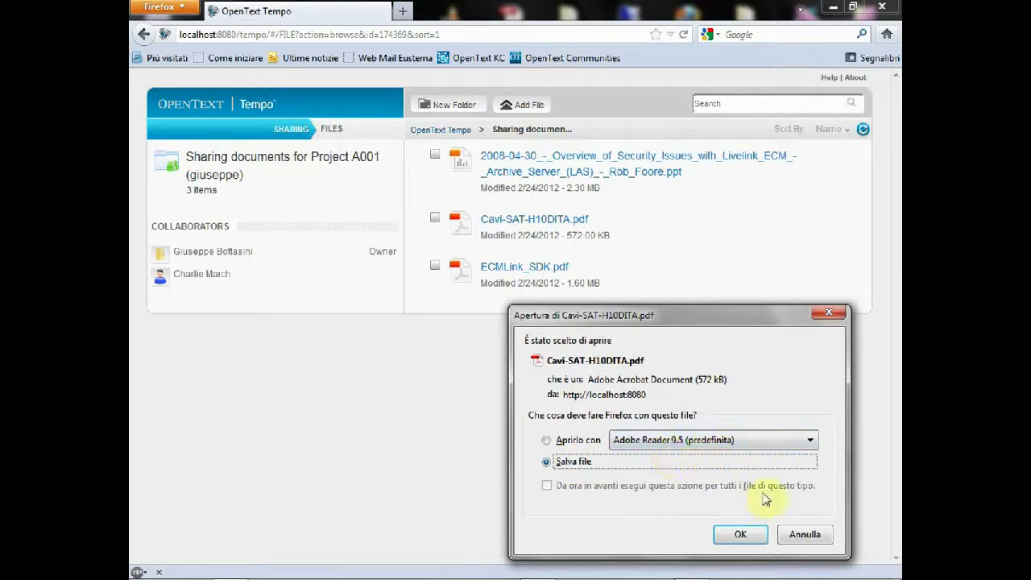
pyautogui.click(803, 536)
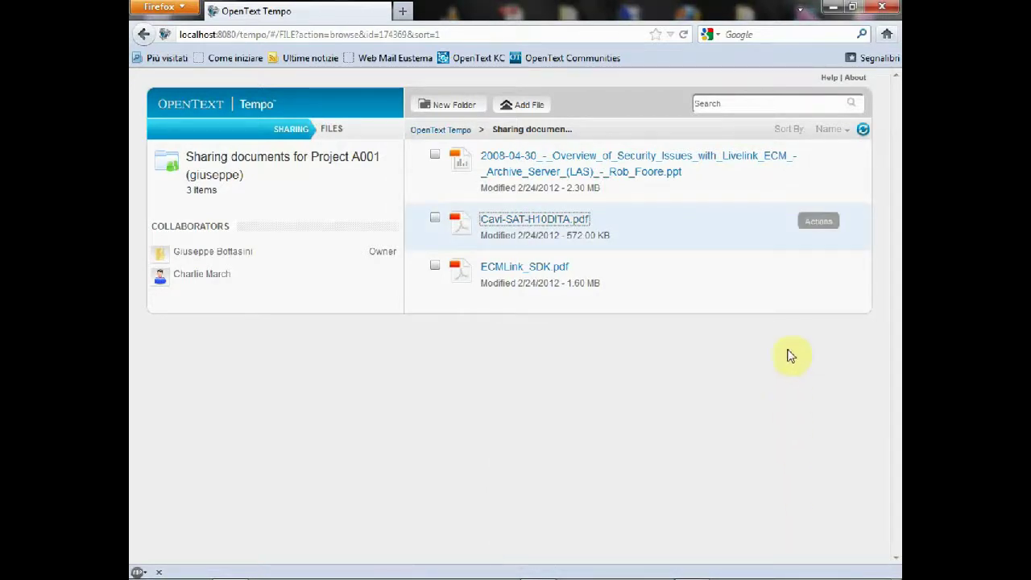
pyautogui.click(819, 222)
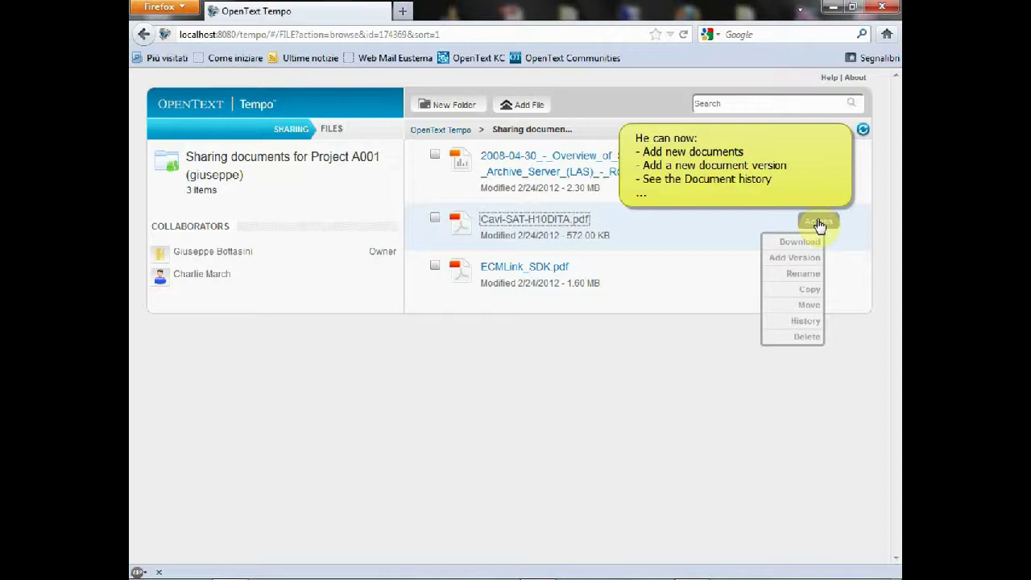
pyautogui.click(805, 322)
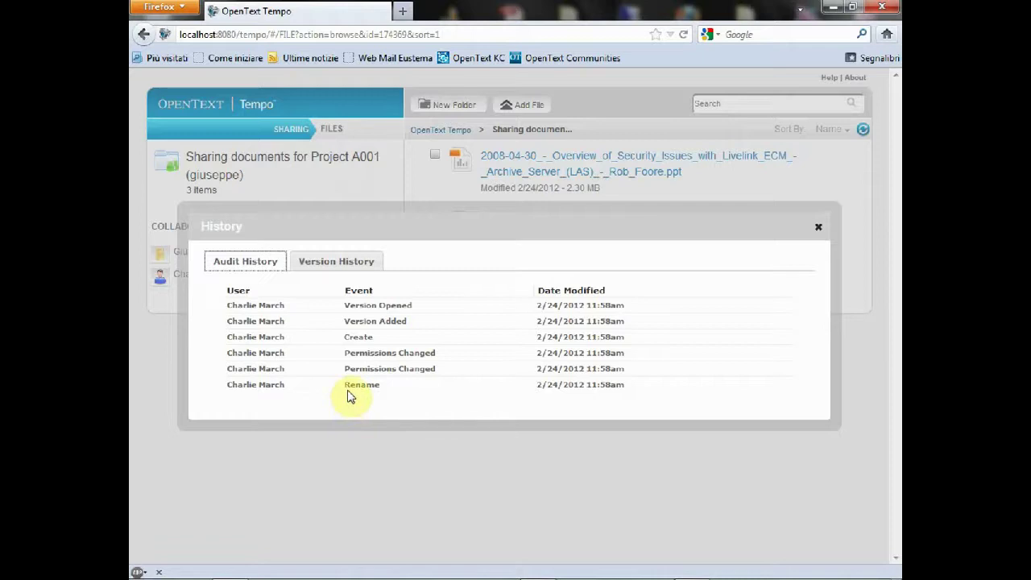
pyautogui.click(339, 264)
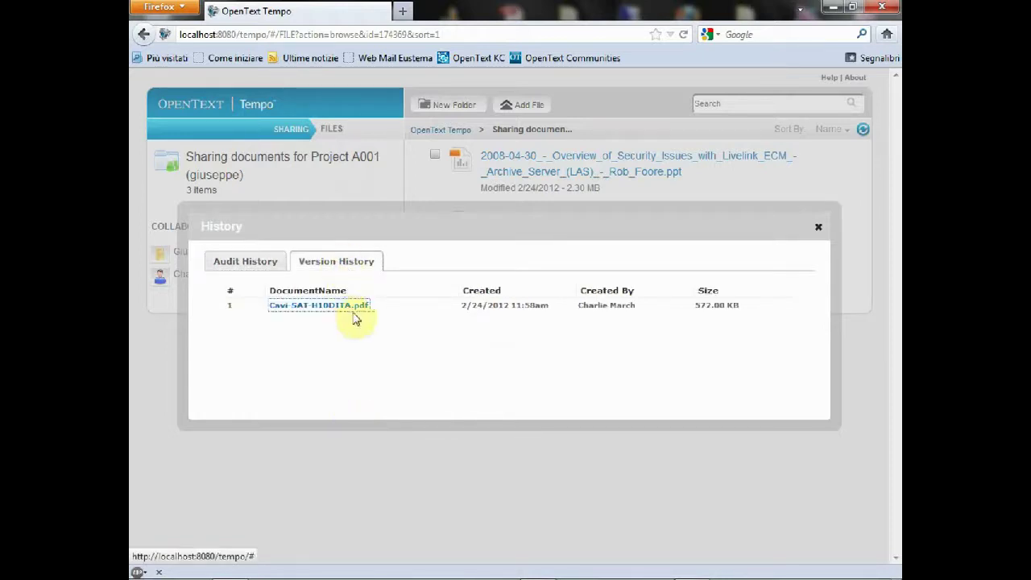
pyautogui.click(817, 228)
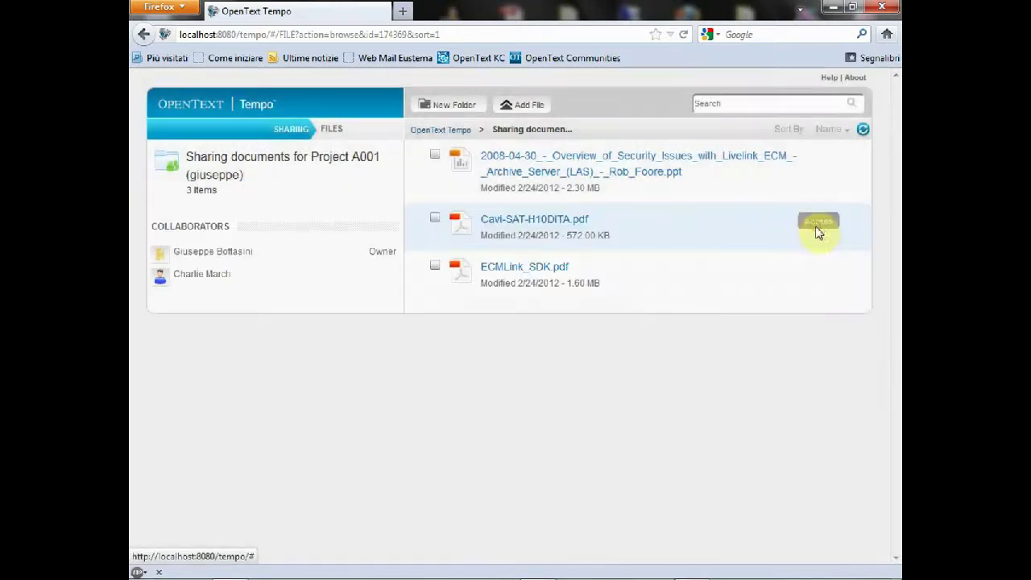
pyautogui.moveTo(812, 272)
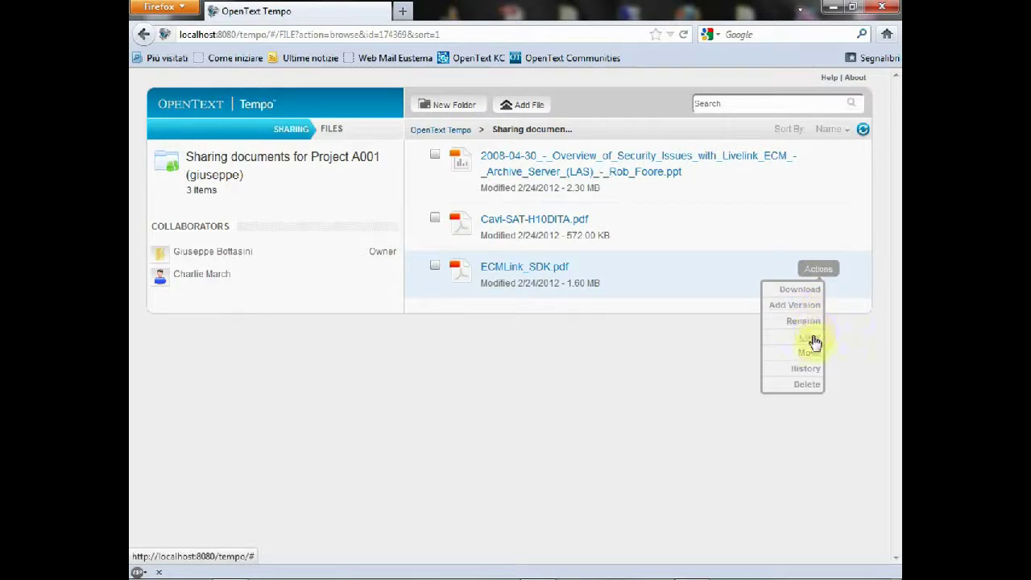
pyautogui.click(806, 369)
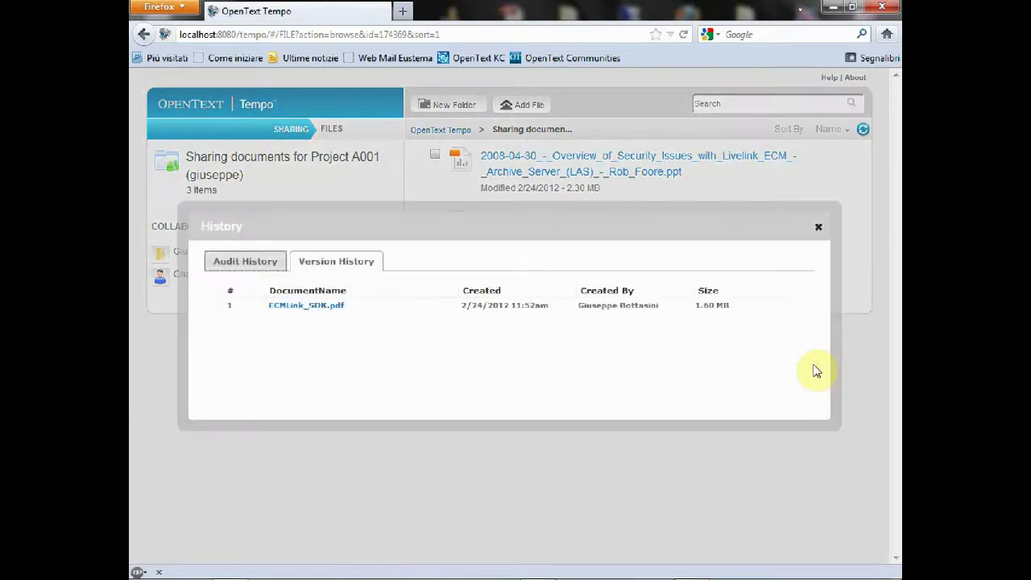
pyautogui.click(242, 263)
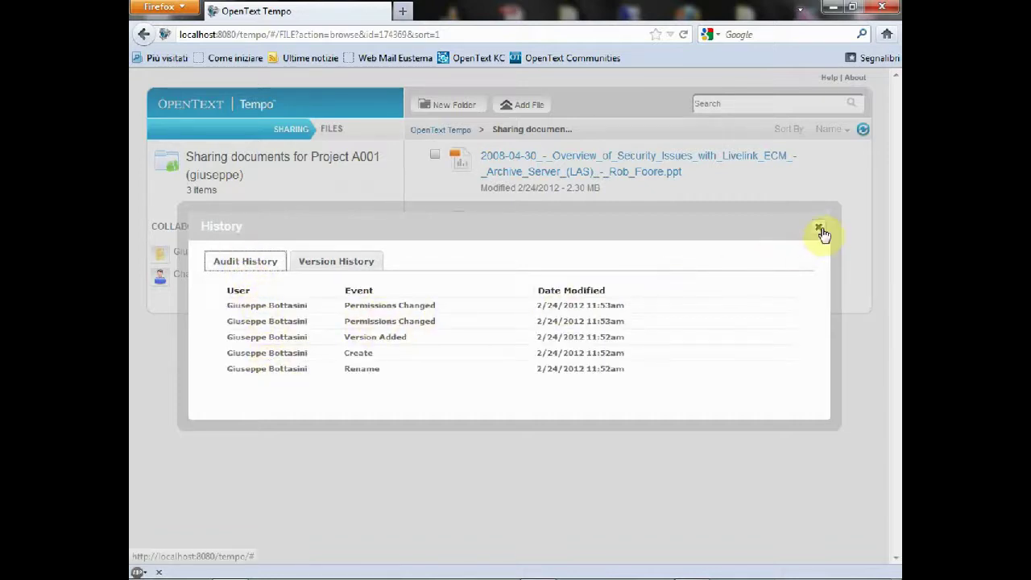
pyautogui.click(819, 226)
pyautogui.click(819, 223)
# Step: Sort the Project A001 files by Date, then put the cursor in the Search box
pyautogui.click(839, 130)
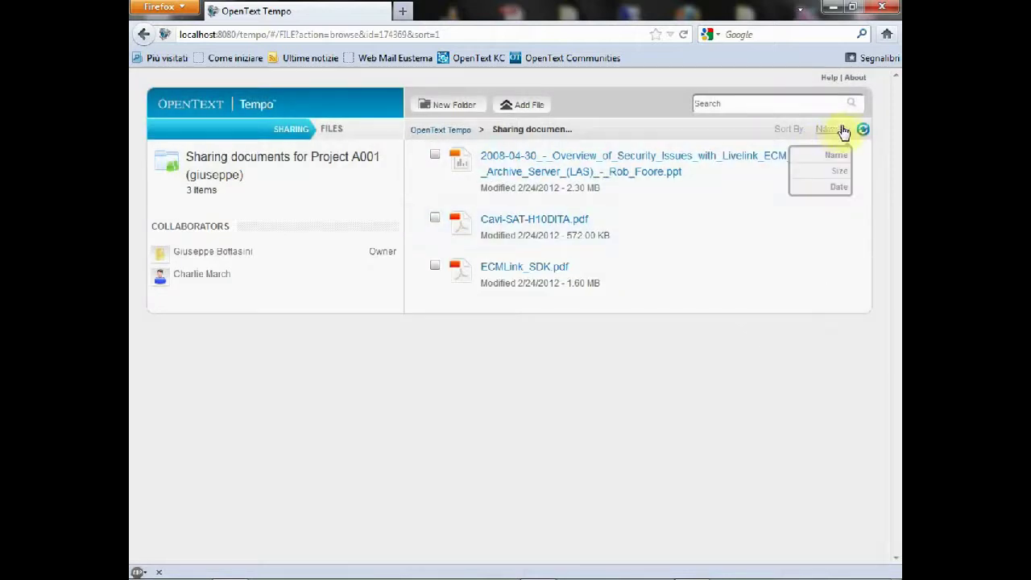
pyautogui.click(839, 187)
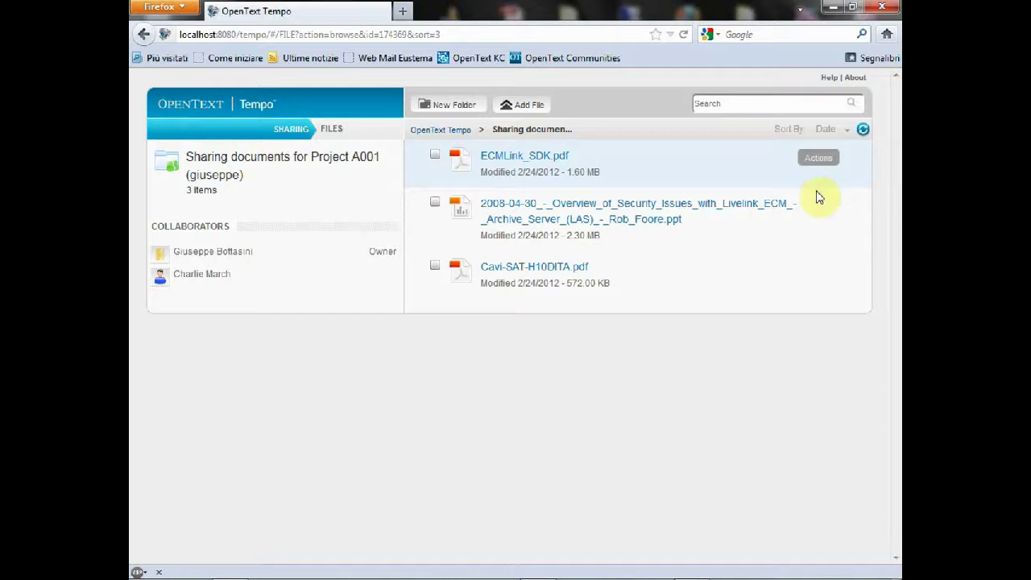
pyautogui.moveTo(188, 279)
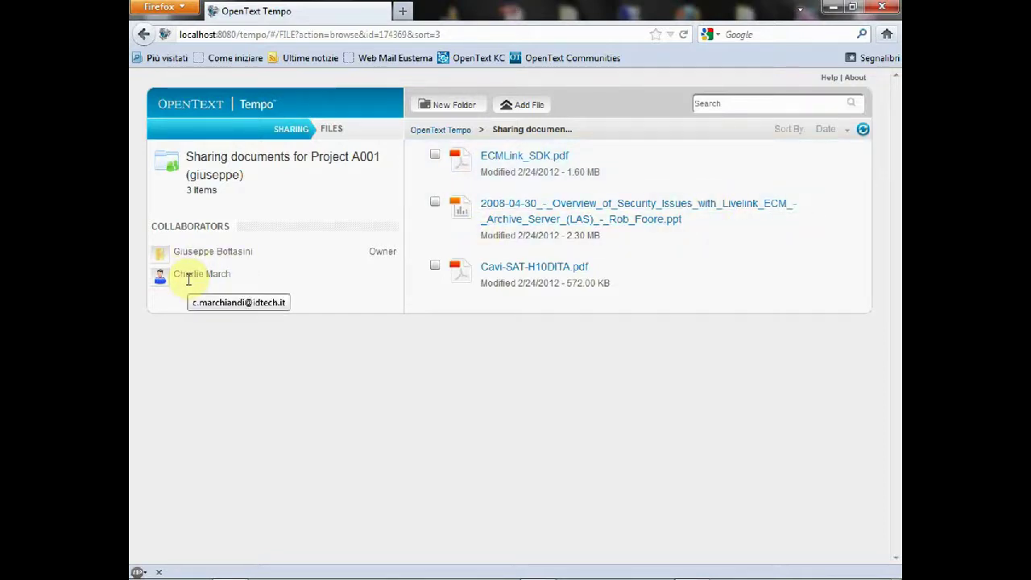
pyautogui.click(736, 103)
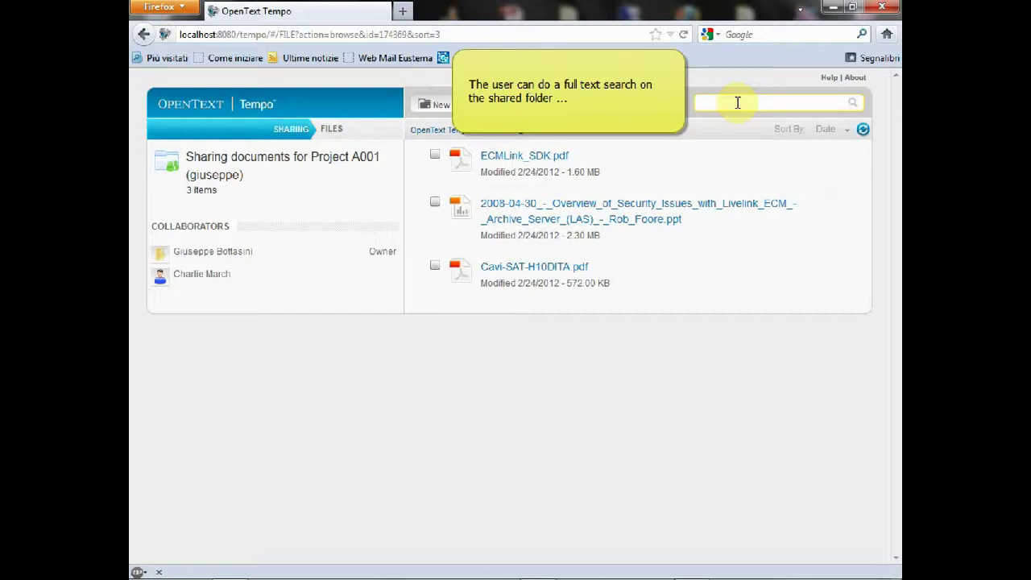
pyautogui.write('sat')
pyautogui.press('Return')
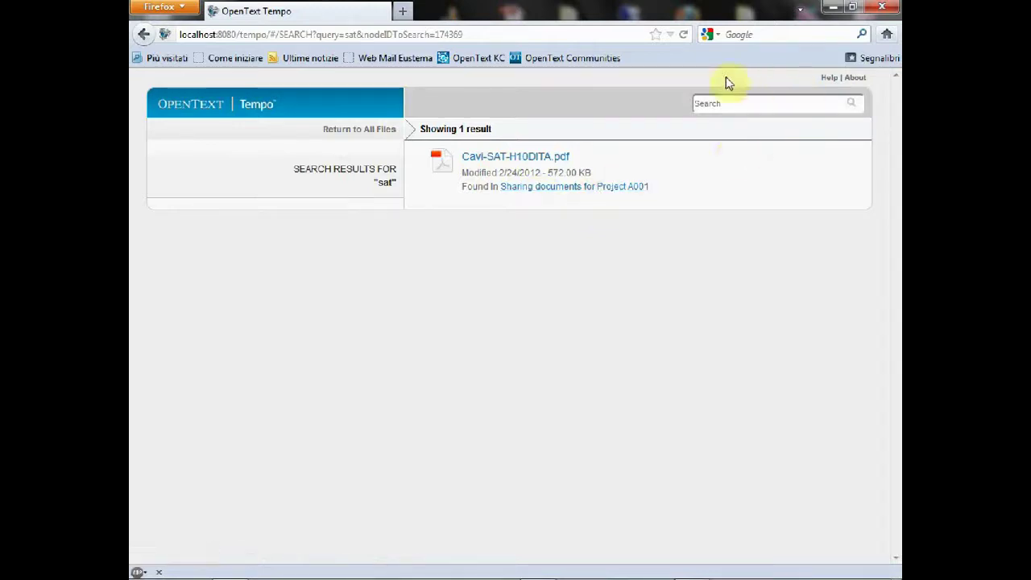
pyautogui.click(352, 132)
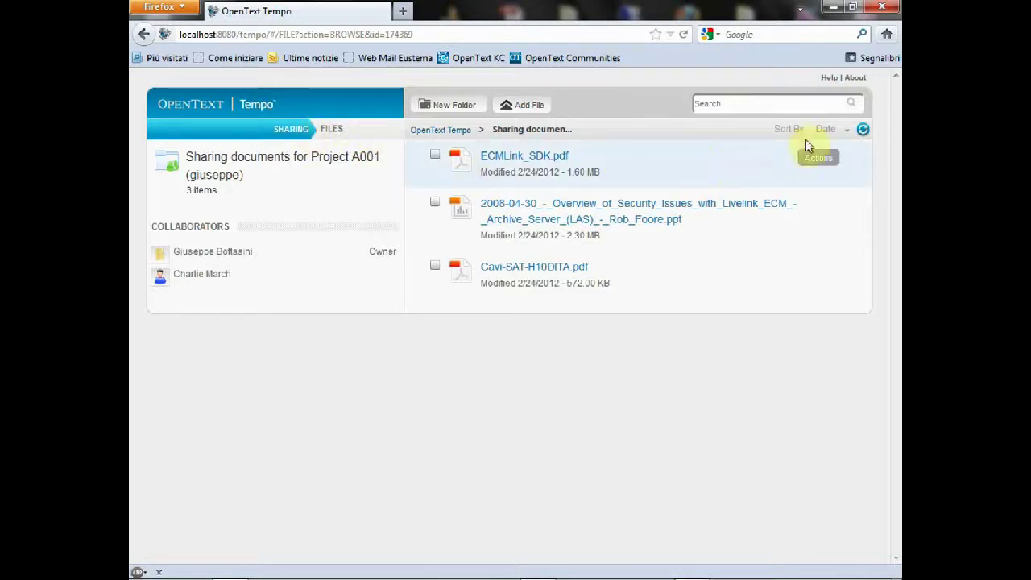
pyautogui.click(832, 80)
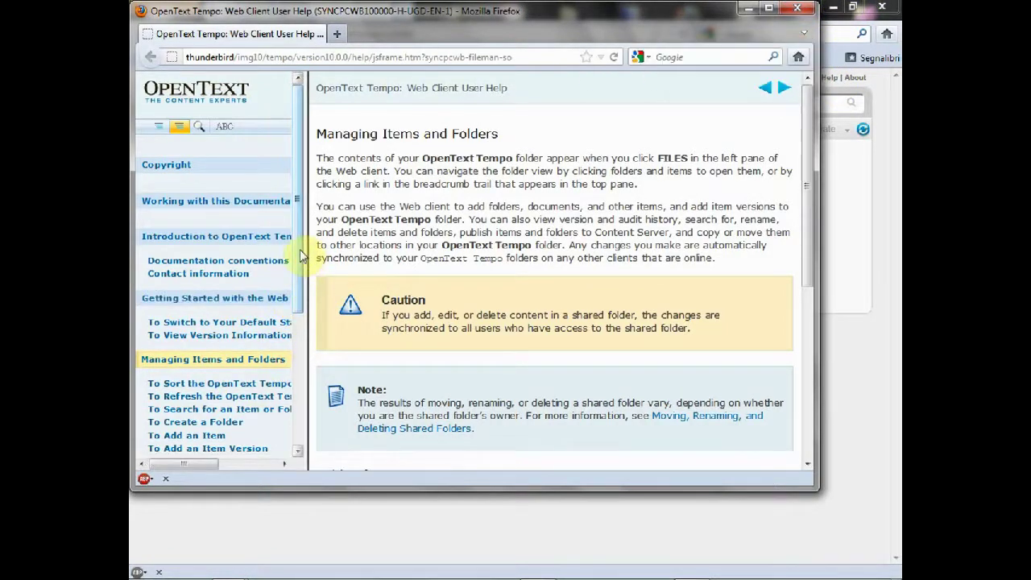
# Step: Read the help topic 'To Respond to a Sharing Invitation' in a widened pane, then close help and browser
pyautogui.moveTo(306, 246); pyautogui.dragTo(370, 255)
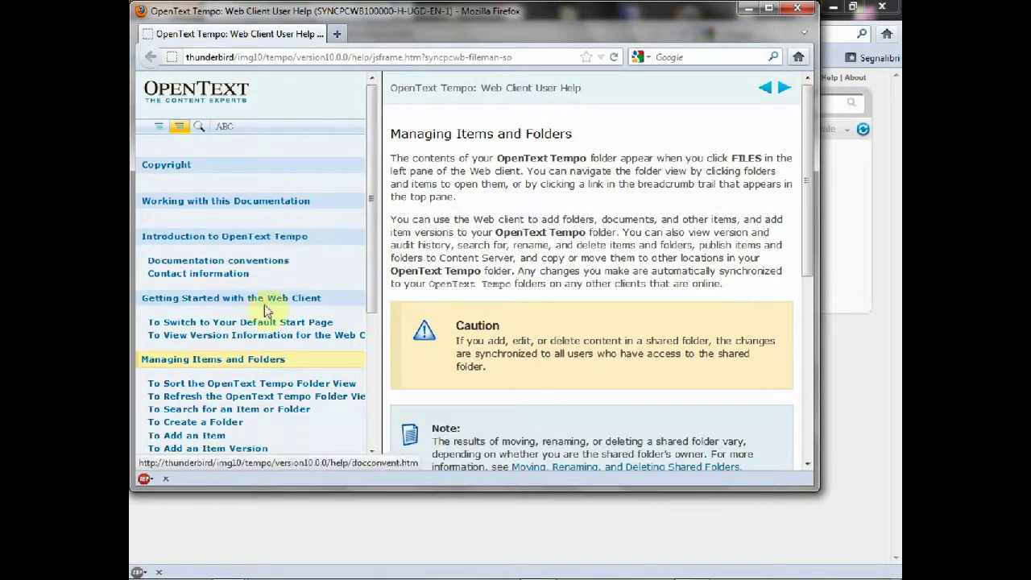
pyautogui.moveTo(368, 272); pyautogui.dragTo(369, 427)
pyautogui.click(231, 365)
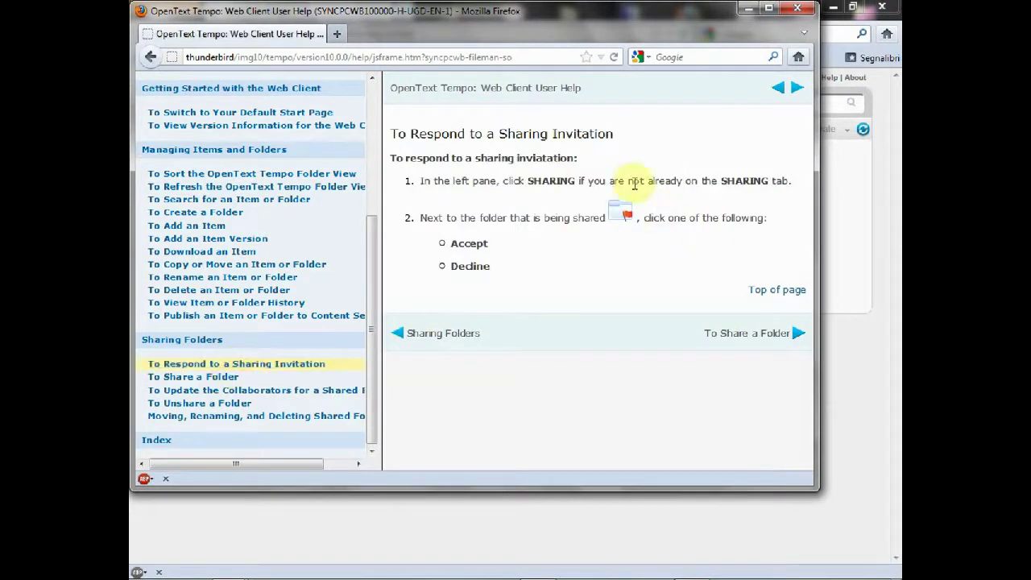
pyautogui.click(797, 9)
pyautogui.click(883, 8)
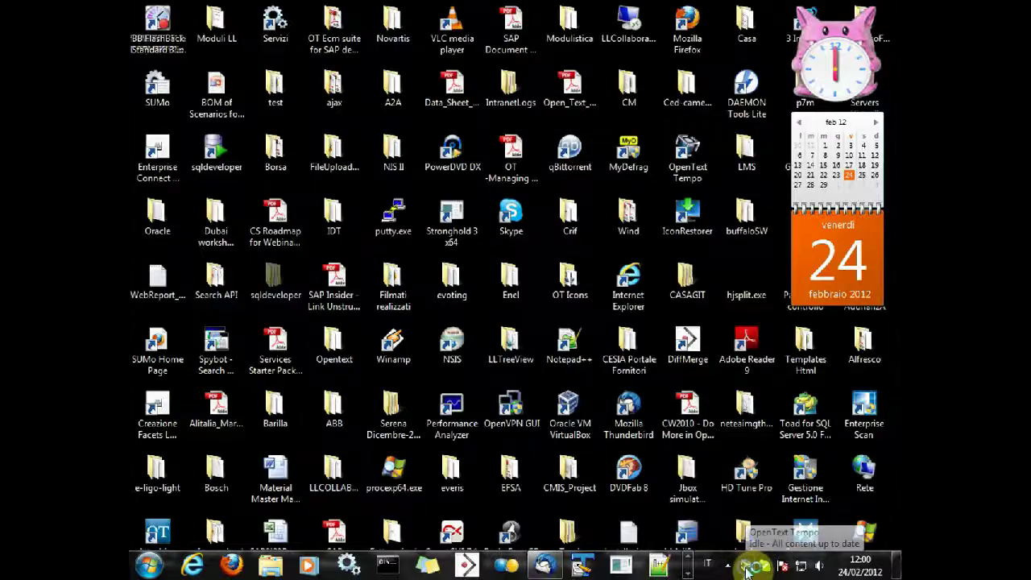
# Step: Change the Tempo client's username in Settings, confirm the local folder override, and open the synced folder
pyautogui.rightClick(746, 569)
pyautogui.click(697, 503)
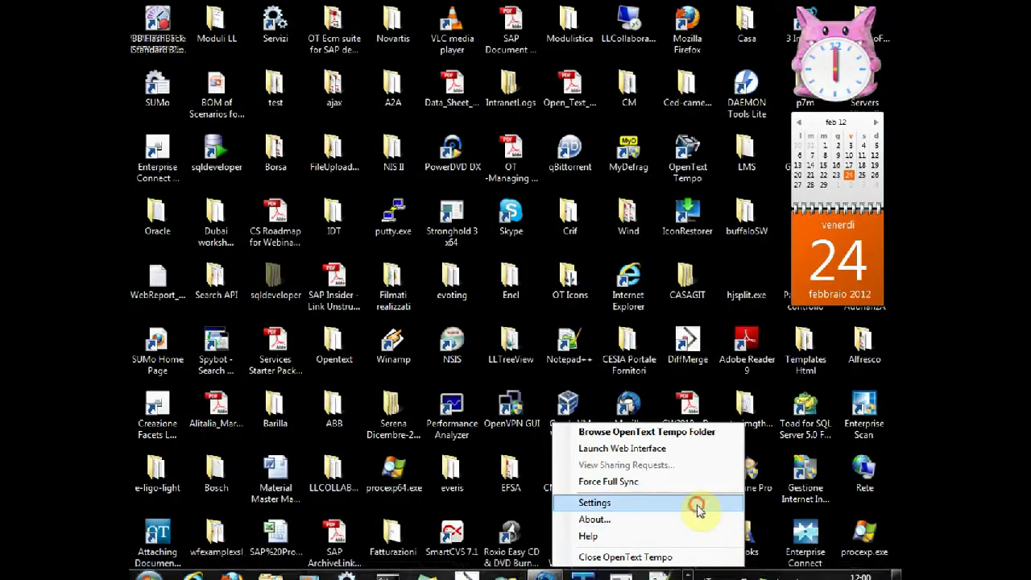
pyautogui.doubleClick(386, 182)
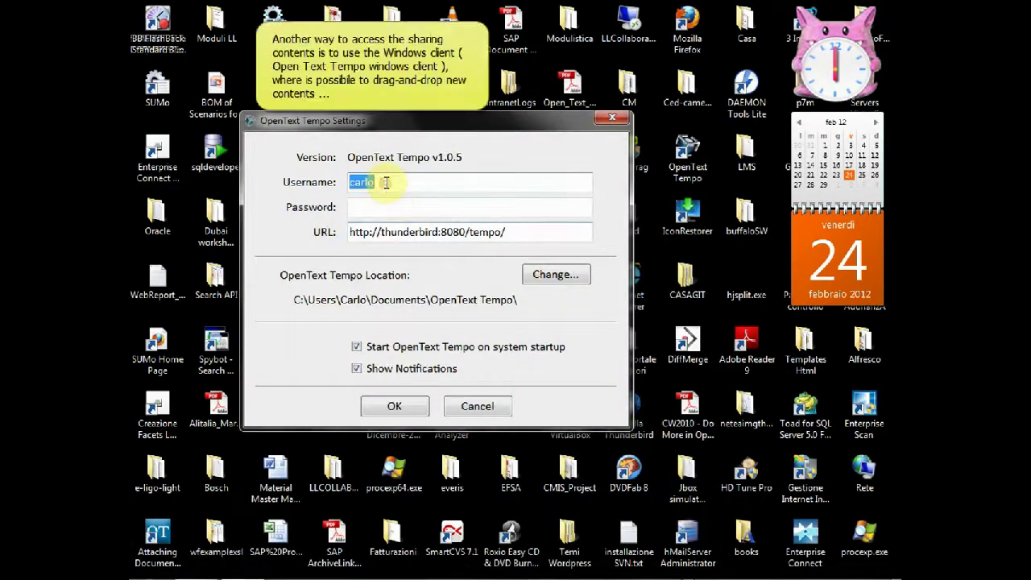
pyautogui.write('giuseppe')
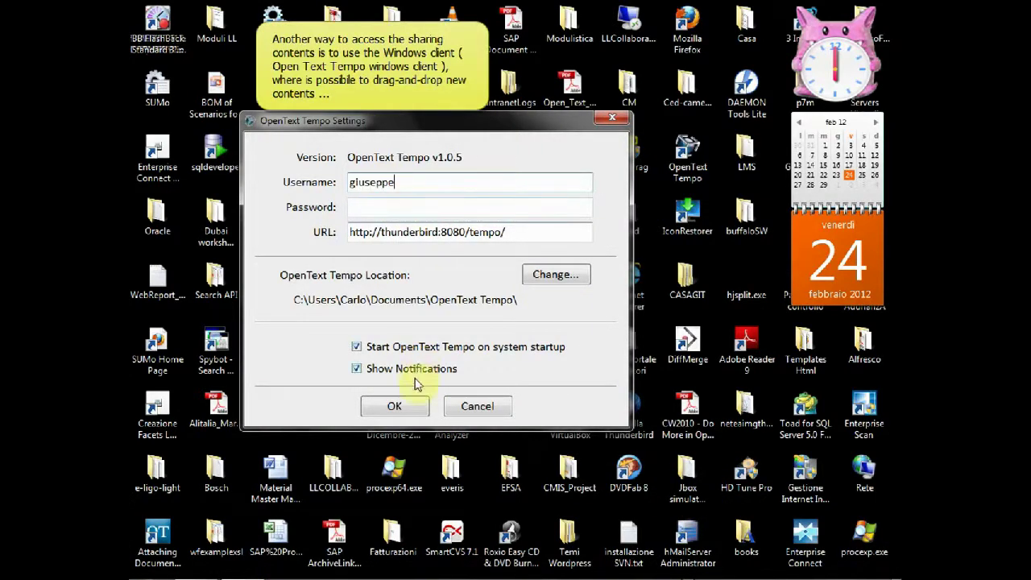
pyautogui.click(394, 409)
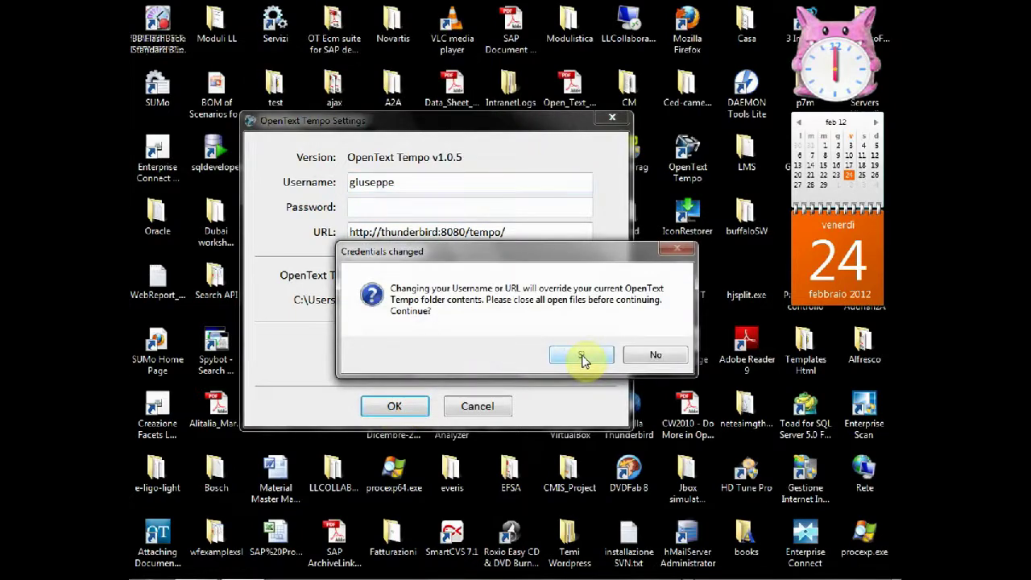
pyautogui.click(582, 356)
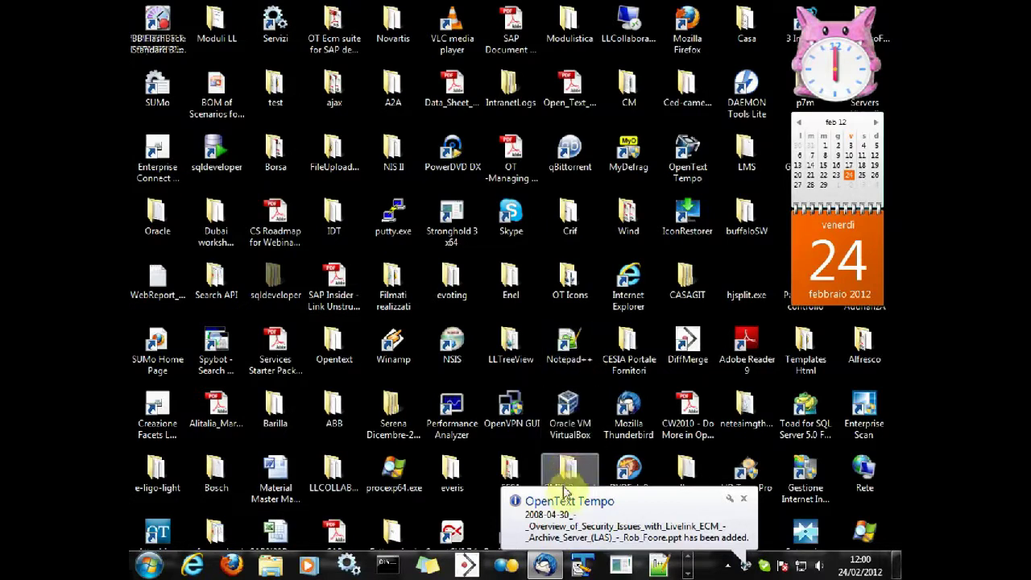
pyautogui.doubleClick(748, 569)
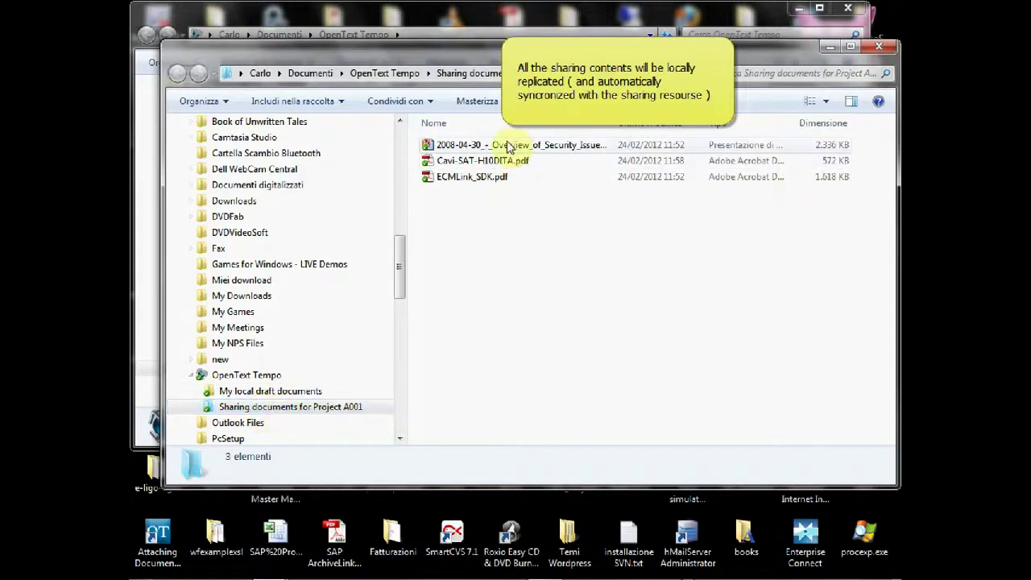
# Step: Move 'SAP ArchiveLink - Scenarios in applkications.pdf' from the desktop into the synced Project A001 folder
pyautogui.click(487, 180)
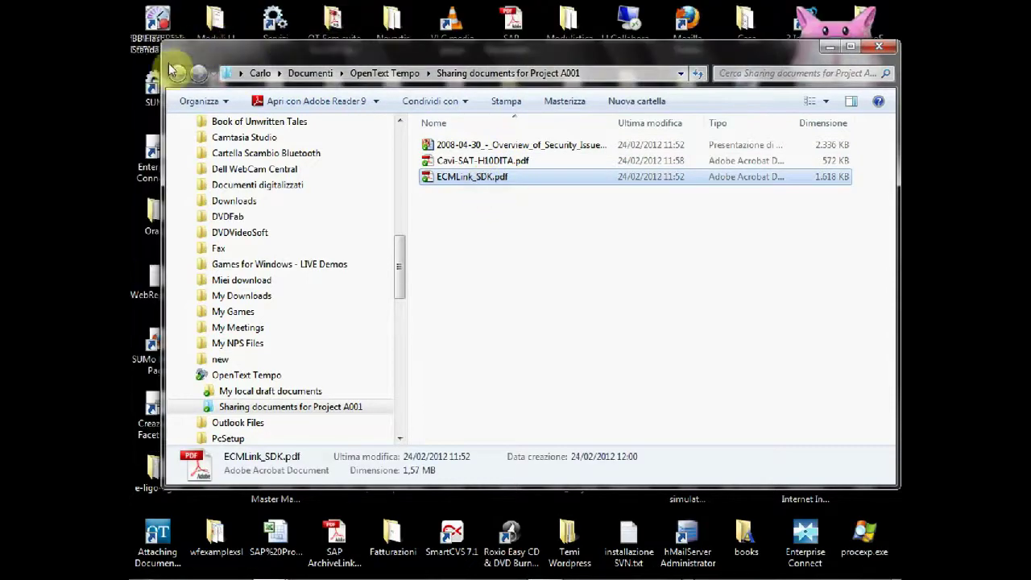
pyautogui.click(332, 549)
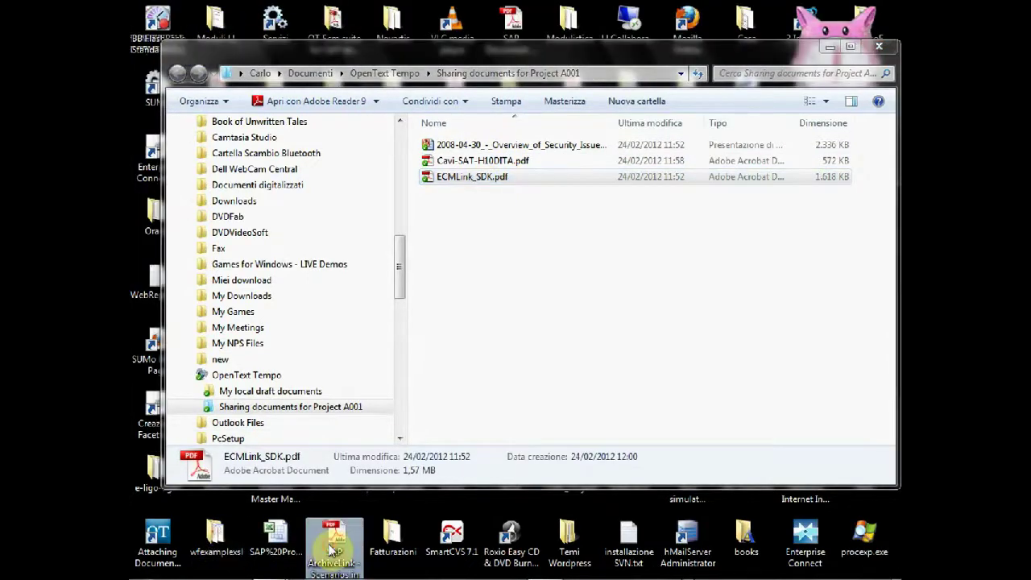
pyautogui.moveTo(471, 321); pyautogui.dragTo(471, 250)
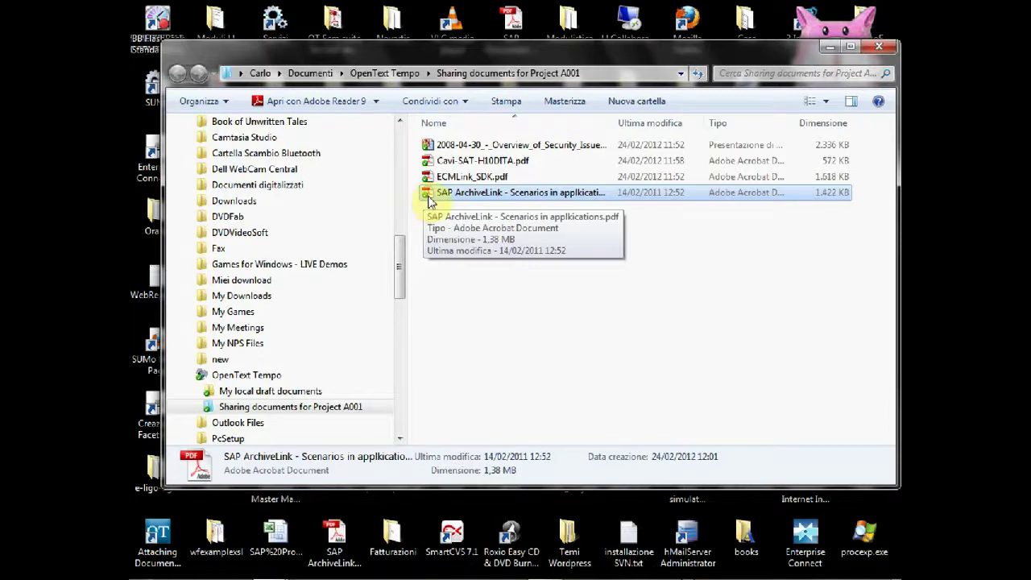
# Step: Launch Internet Explorer from the taskbar
pyautogui.moveTo(299, 575)
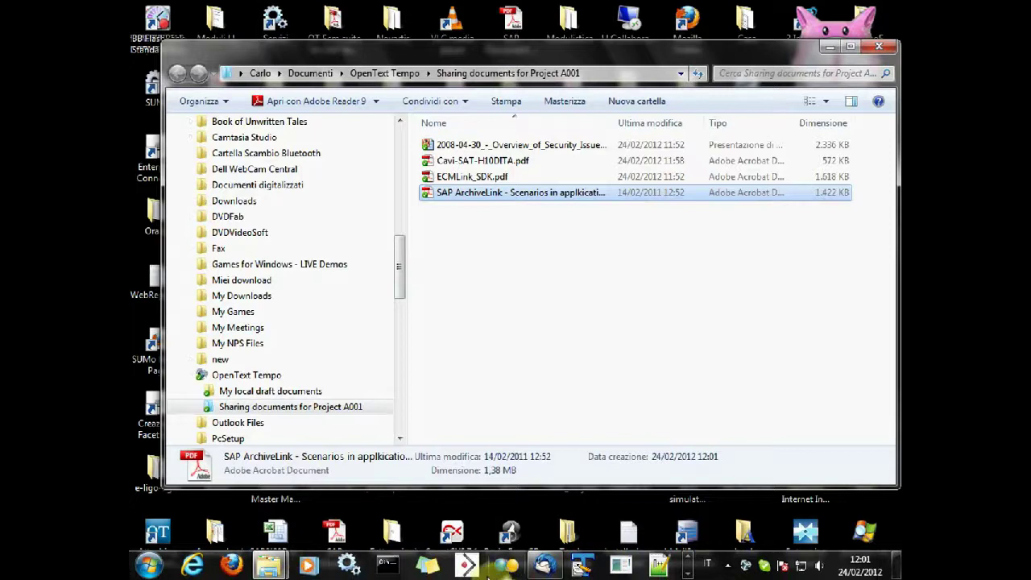
pyautogui.click(687, 568)
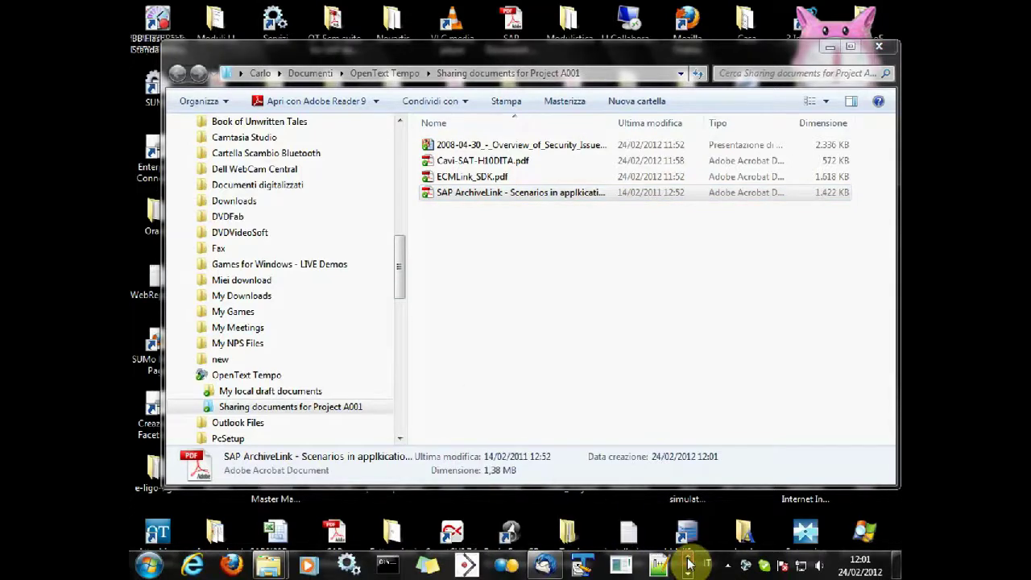
pyautogui.click(232, 563)
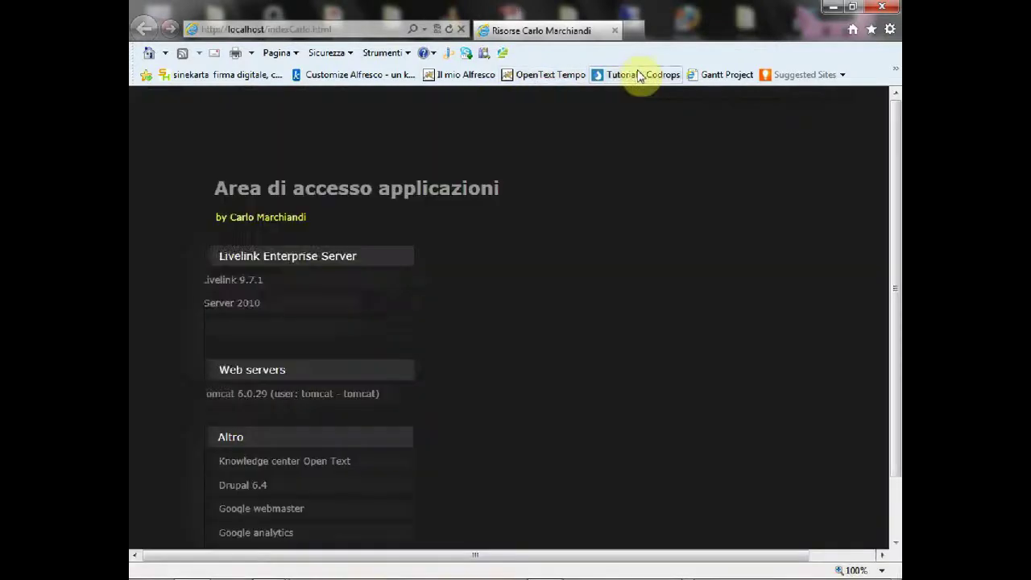
# Step: Open the OpenText Tempo bookmark and sign in with the account's username and password
pyautogui.click(568, 74)
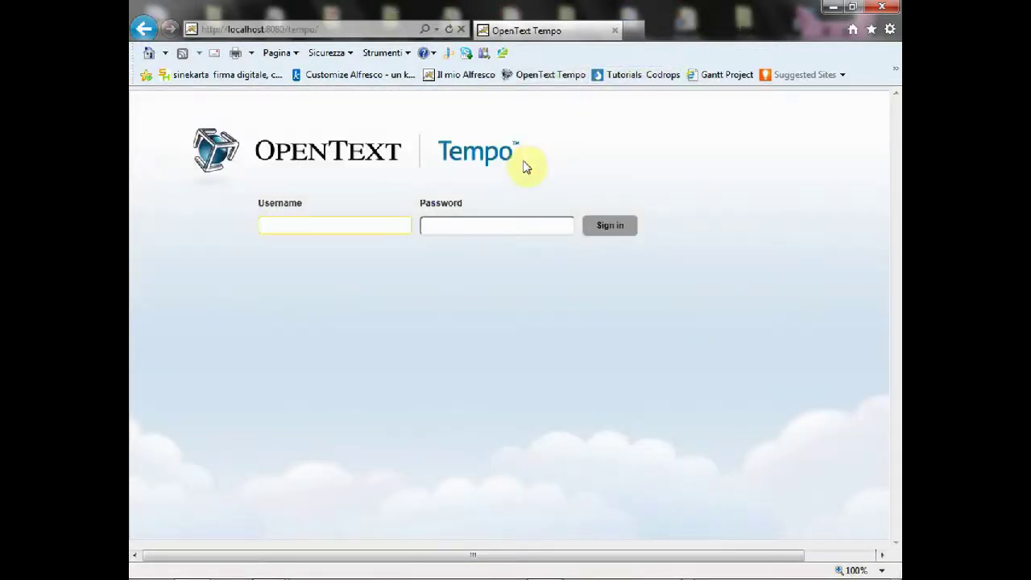
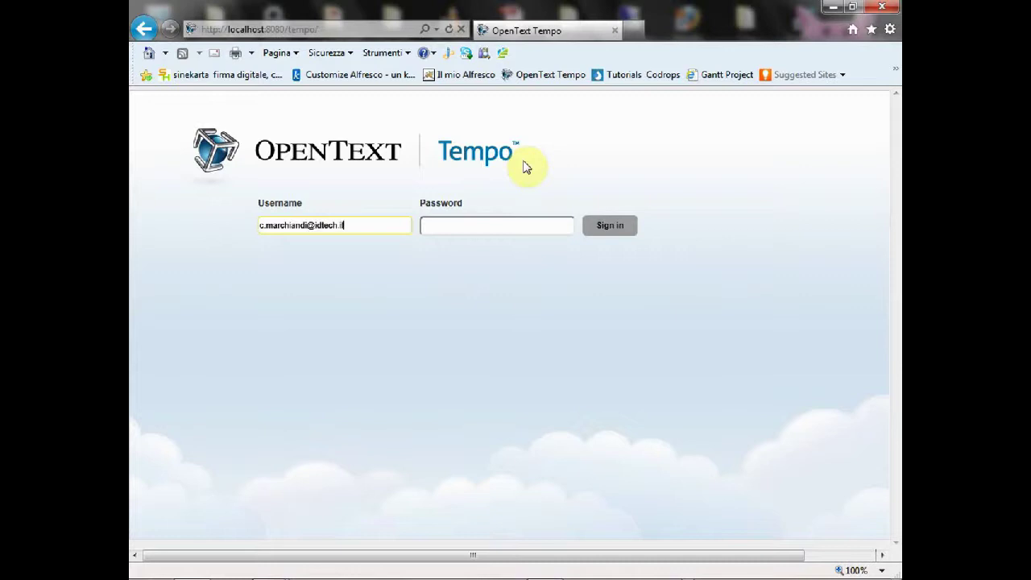
pyautogui.press('Tab')
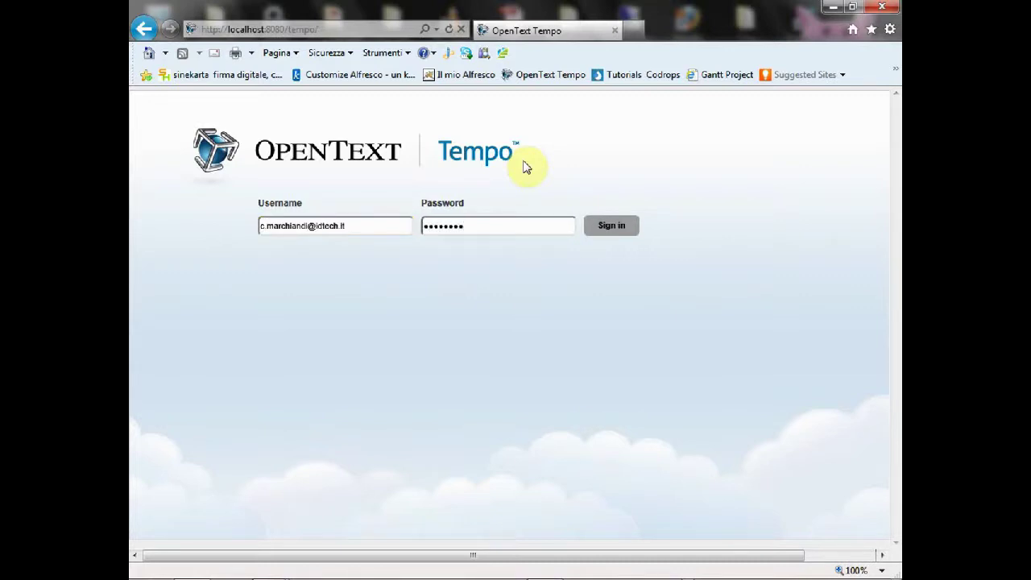
pyautogui.click(611, 228)
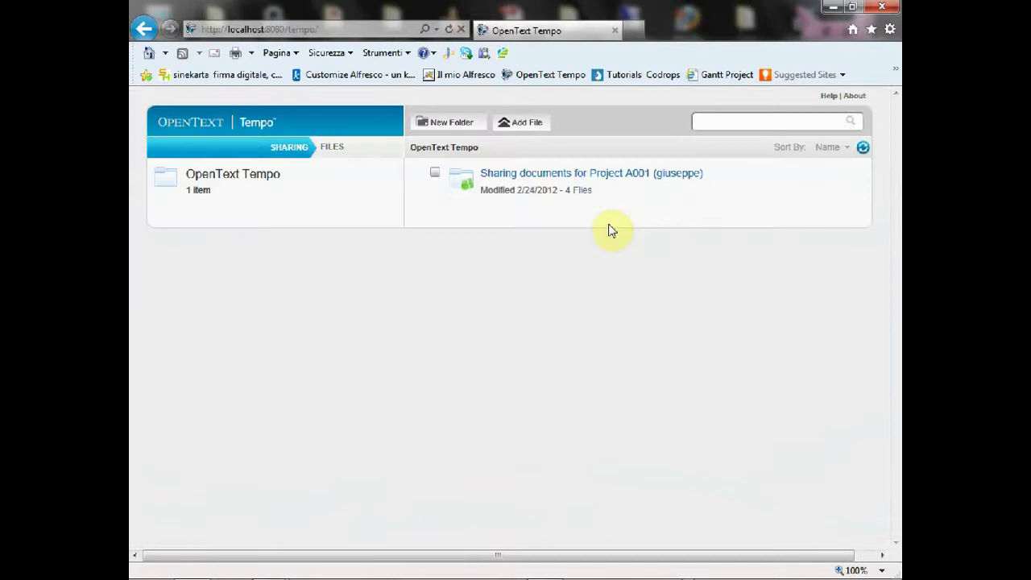
# Step: Open the Sharing documents for Project A001 folder, now listing the SAP ArchiveLink PDF
pyautogui.click(518, 173)
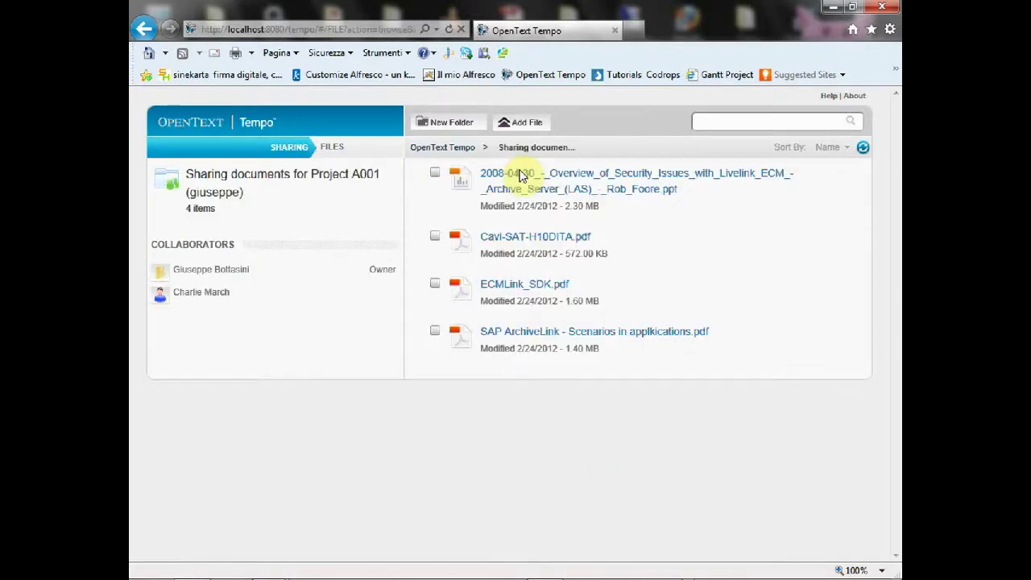
pyautogui.moveTo(720, 335); pyautogui.dragTo(481, 336)
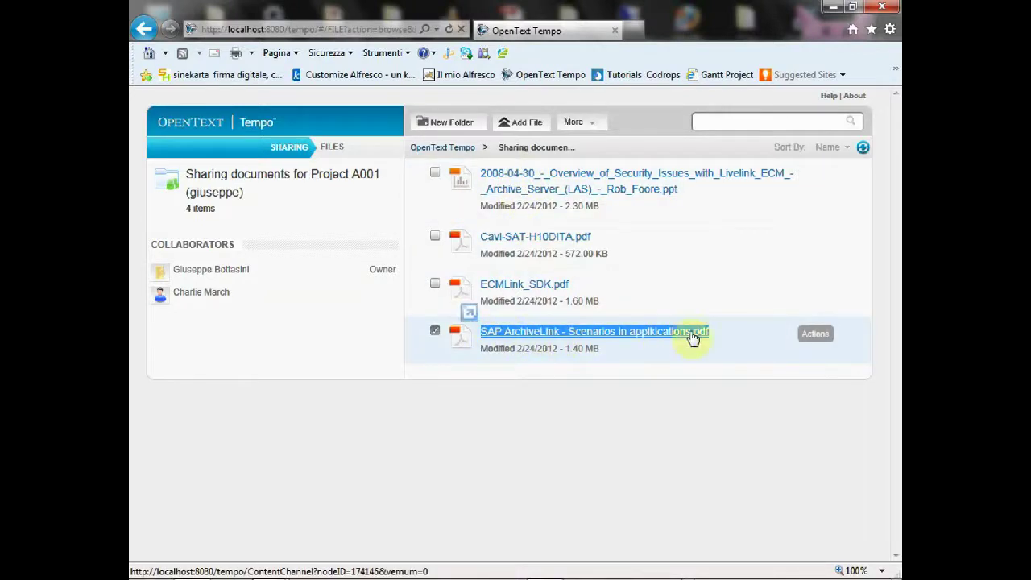
pyautogui.click(730, 337)
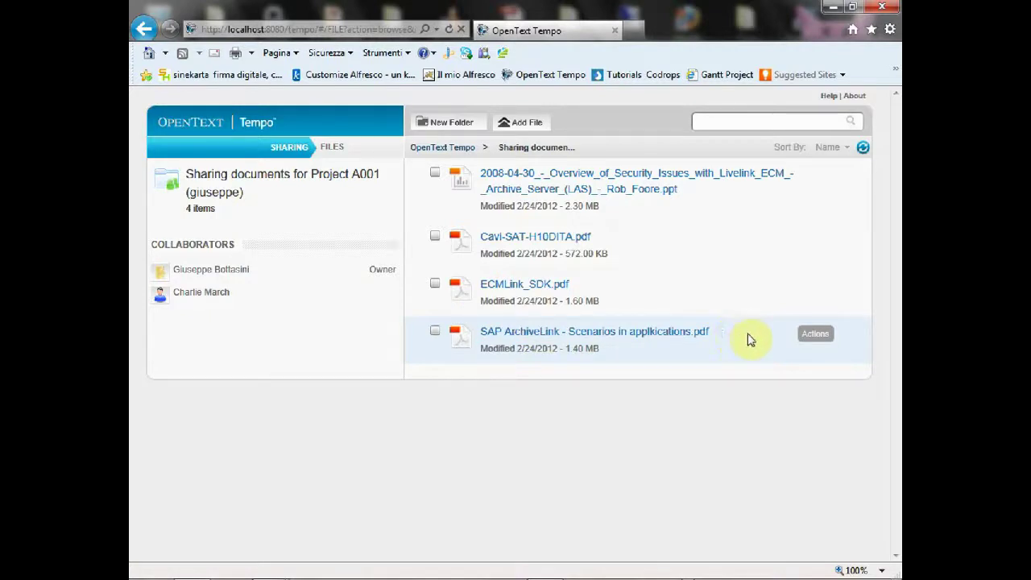
# Step: Start downloading the SAP ArchiveLink PDF, cancel it with Annulla, and close the browser
pyautogui.click(812, 335)
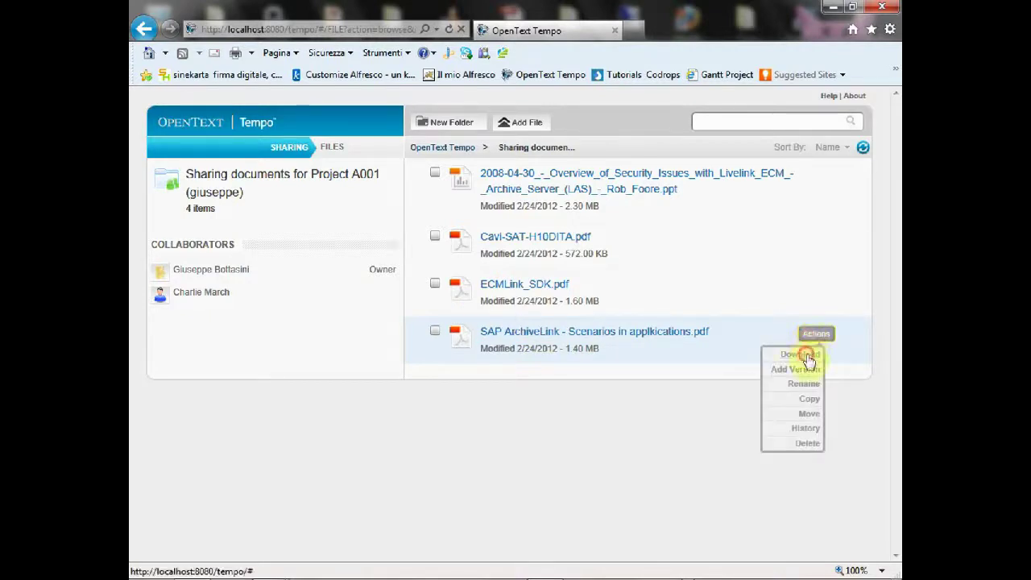
pyautogui.click(810, 358)
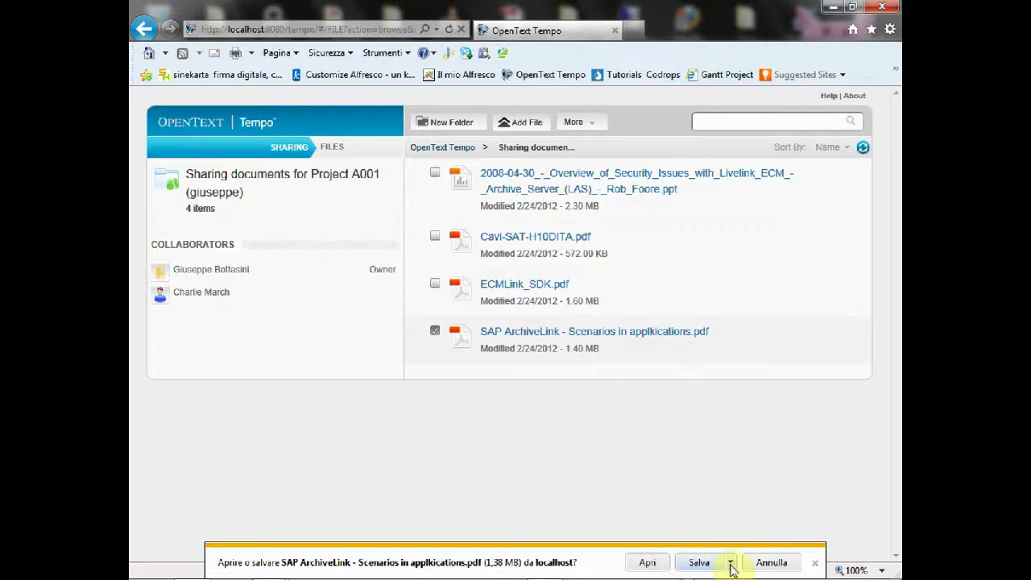
pyautogui.click(768, 563)
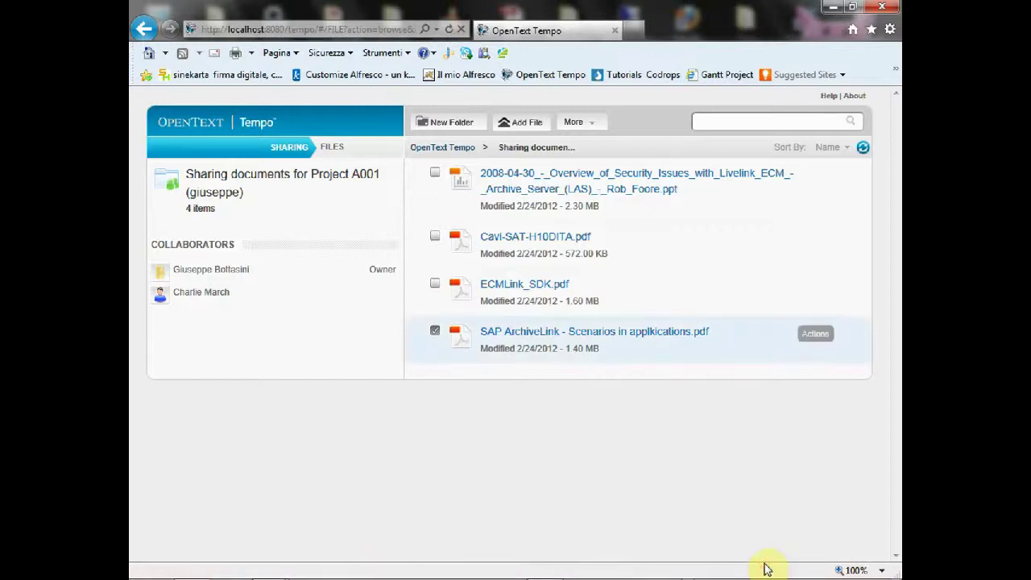
pyautogui.click(886, 8)
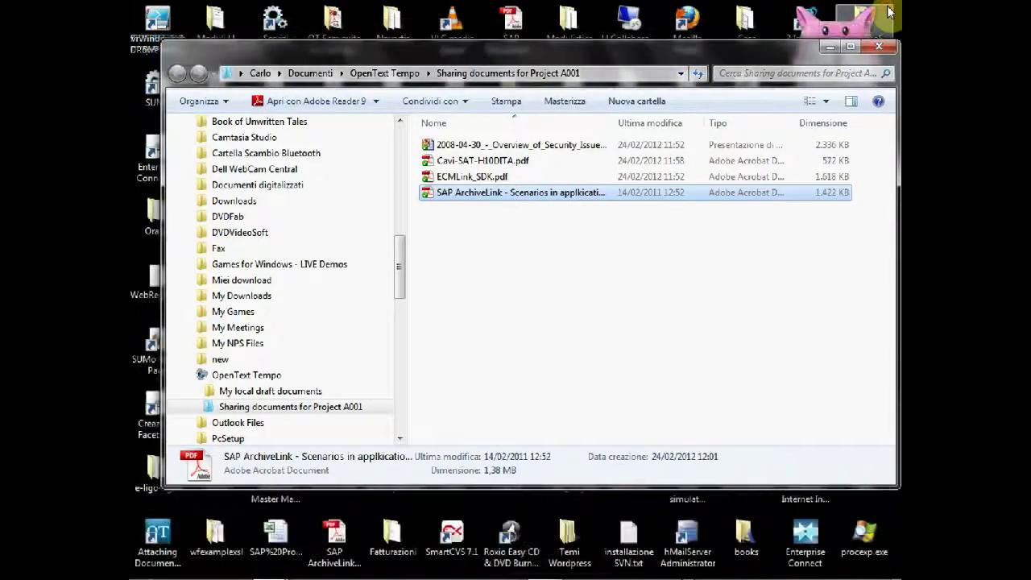